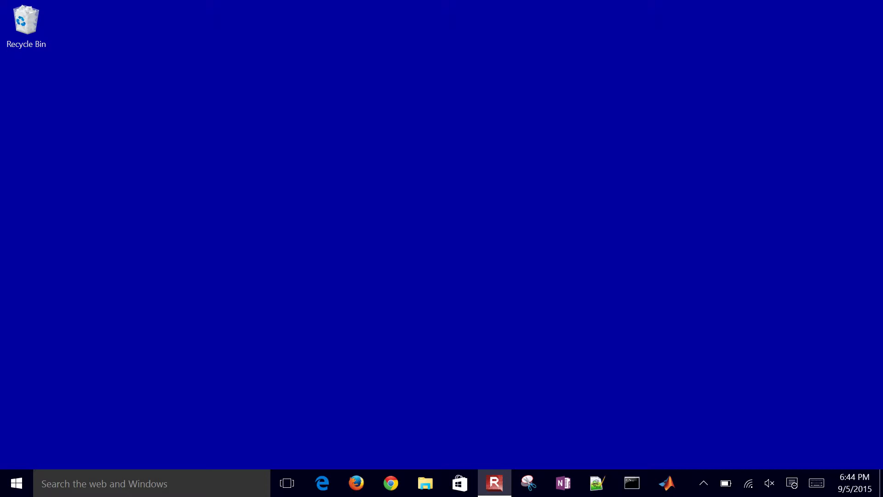
# Open apmonitor.com/che263 in Edge and scroll to the EXCEL AND VBA sidebar links
pyautogui.press('super+1')
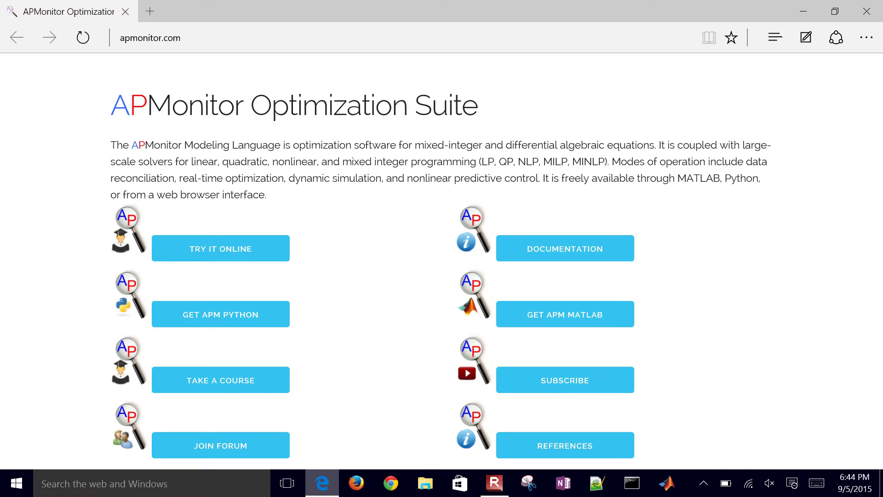
pyautogui.hotkey('ctrl', 'l')
pyautogui.press('End')
pyautogui.write('che')
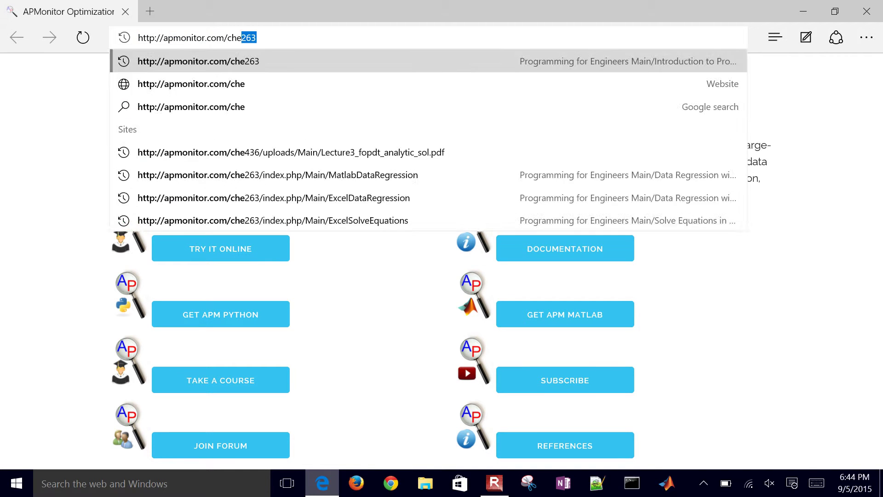
pyautogui.press('Return')
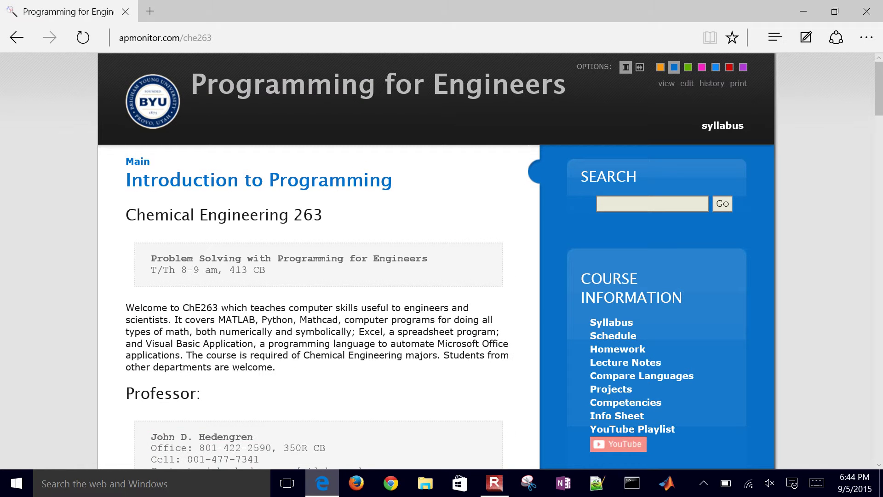
pyautogui.scroll(3, 403, 322)
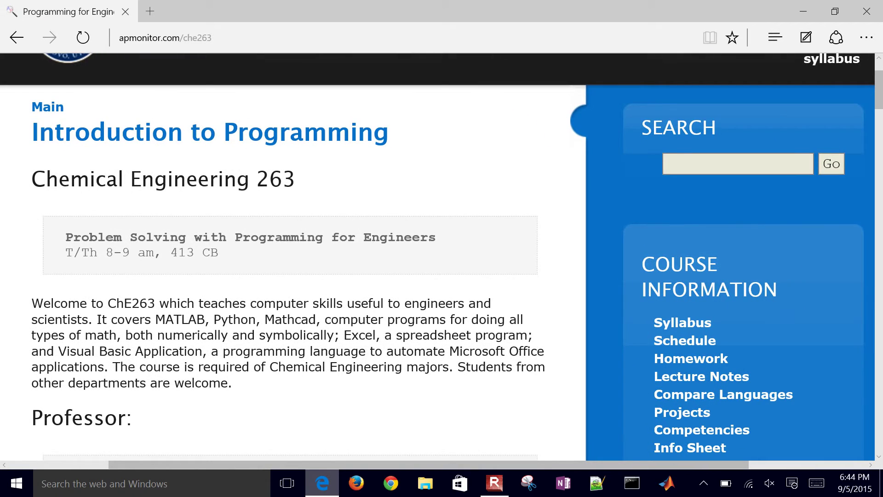
pyautogui.scroll(-8, 290, 258)
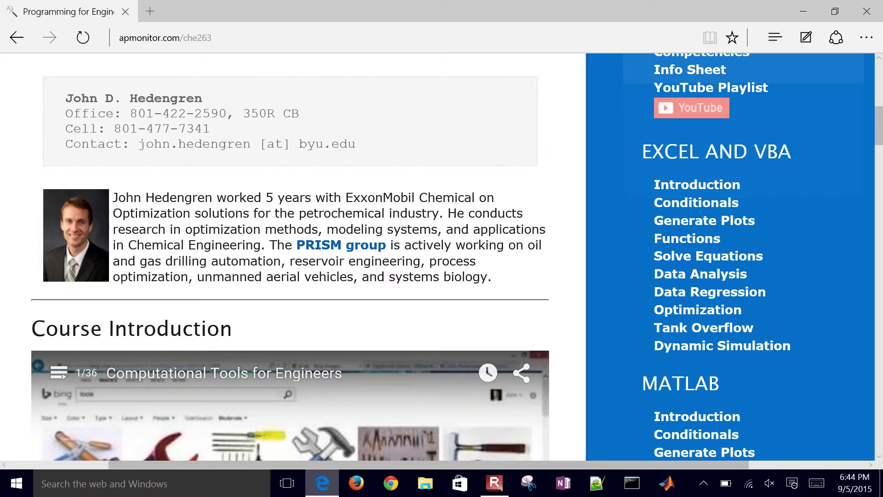
pyautogui.scroll(5, 765, 217)
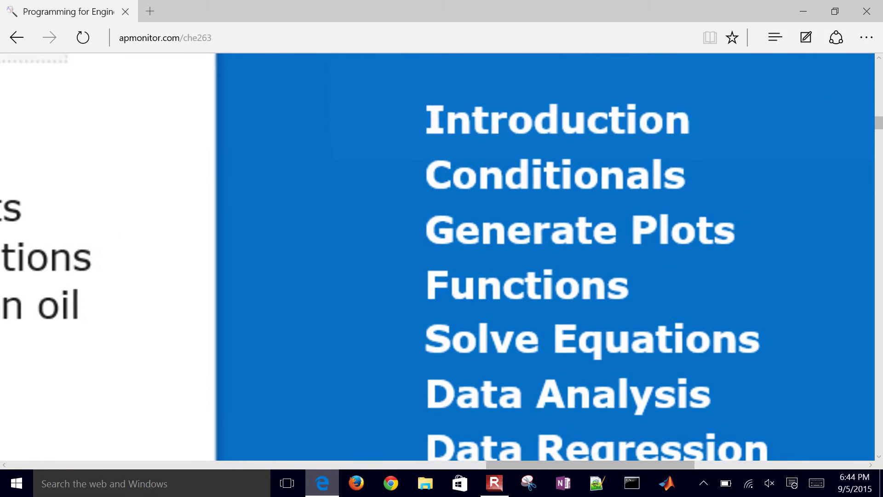
pyautogui.scroll(2, 442, 258)
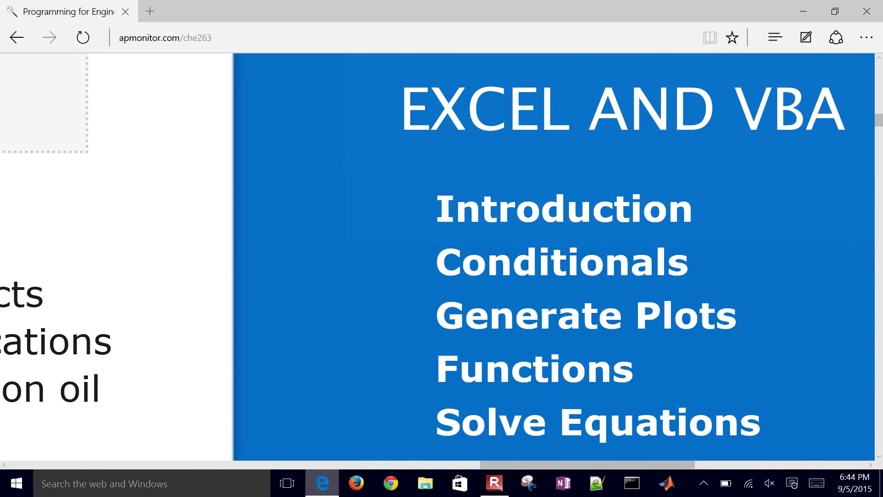
# Open the Conditionals tutorial and browse its operator and IF/AND/OR/NOT/XOR function tables, zoomed out
pyautogui.click(561, 262)
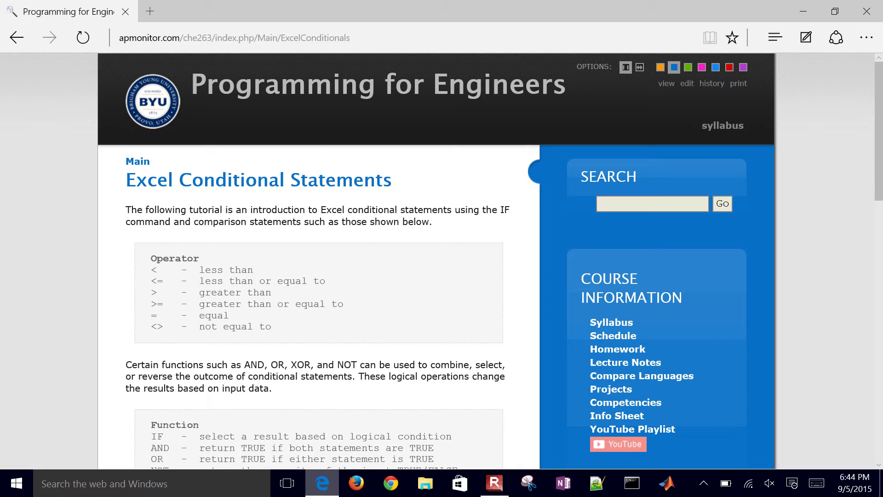
pyautogui.scroll(2, 403, 339)
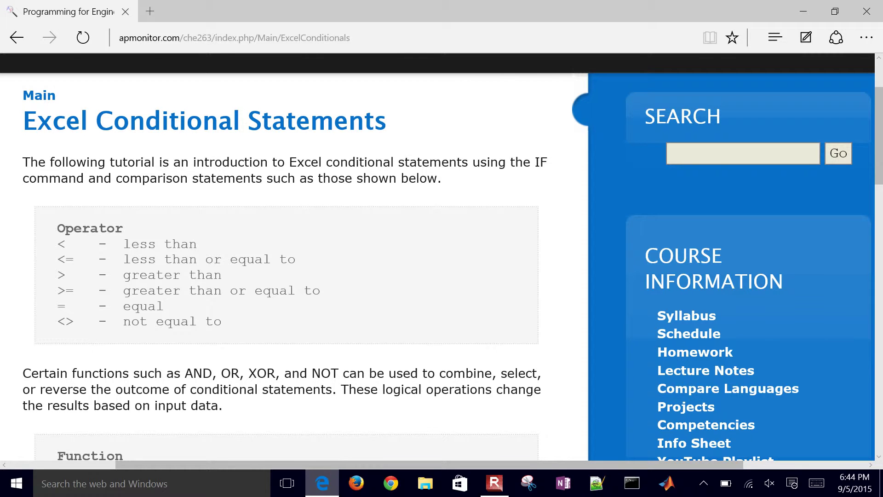
pyautogui.scroll(-1, 442, 257)
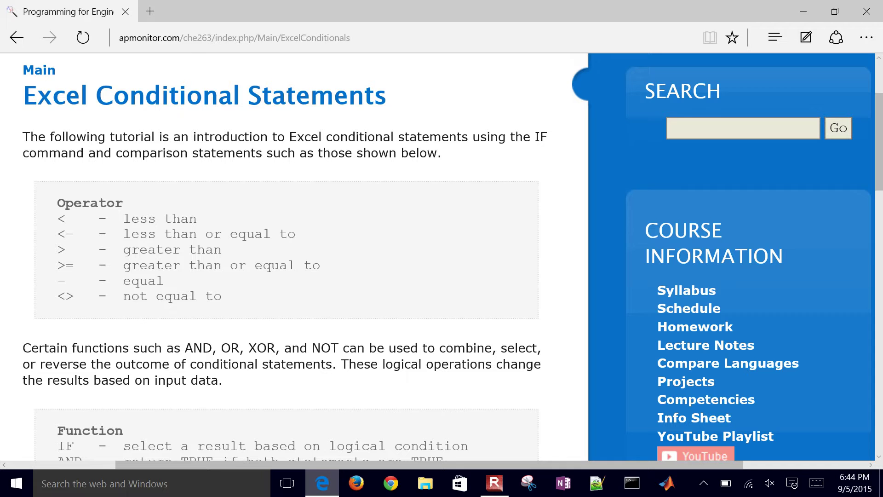
pyautogui.scroll(-3, 442, 257)
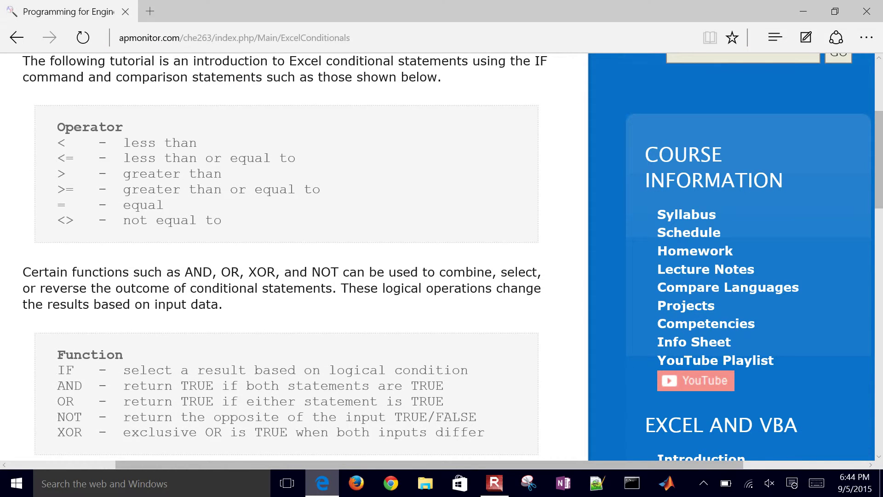
pyautogui.scroll(-2, 441, 257)
pyautogui.keyDown('ctrl'); pyautogui.scroll(5, 441, 257); pyautogui.keyUp('ctrl')
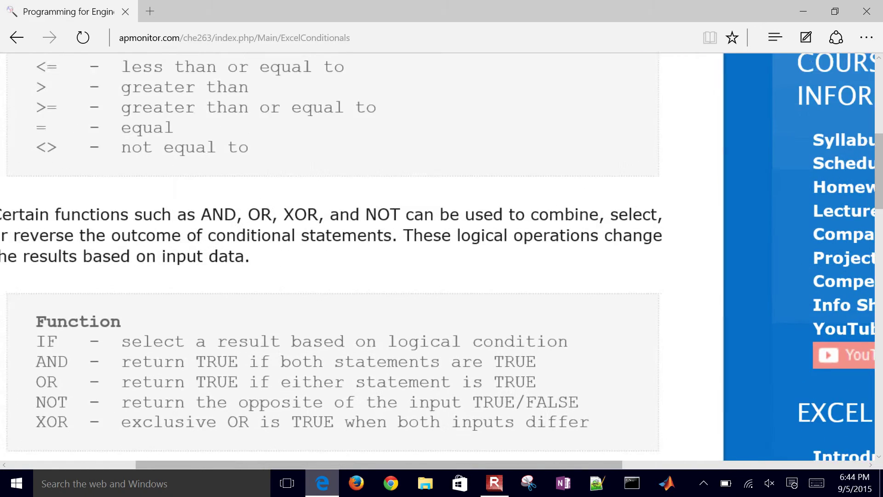
pyautogui.keyDown('ctrl'); pyautogui.scroll(-2, 441, 257); pyautogui.keyUp('ctrl')
pyautogui.scroll(2, 442, 257)
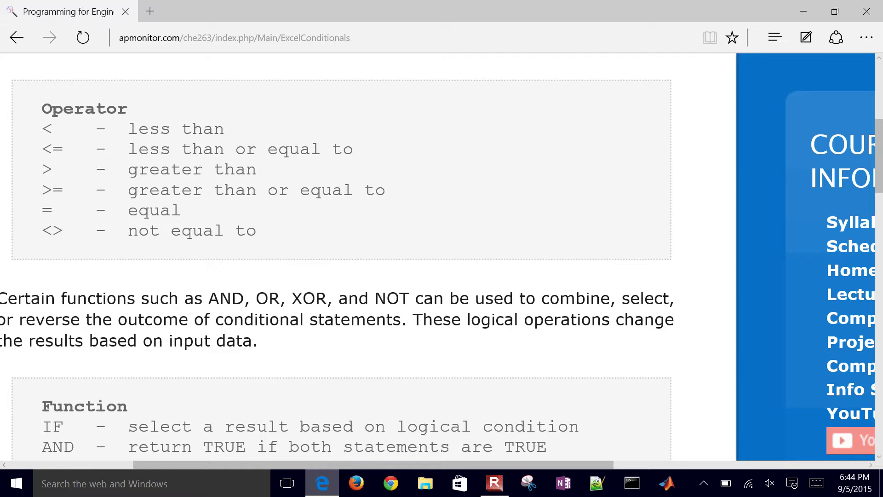
pyautogui.hotkey('ctrl', '-')
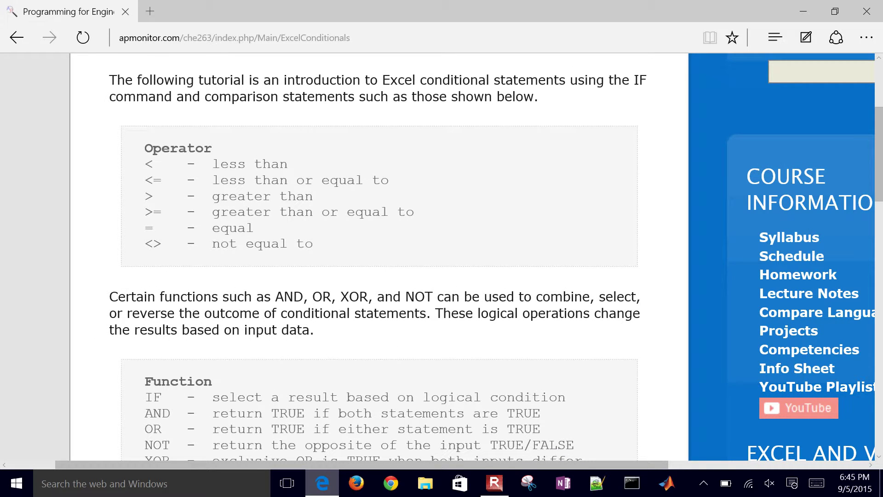
# Find Excel 2013 through Windows Search, launch it and create a blank workbook
pyautogui.press('super+s')
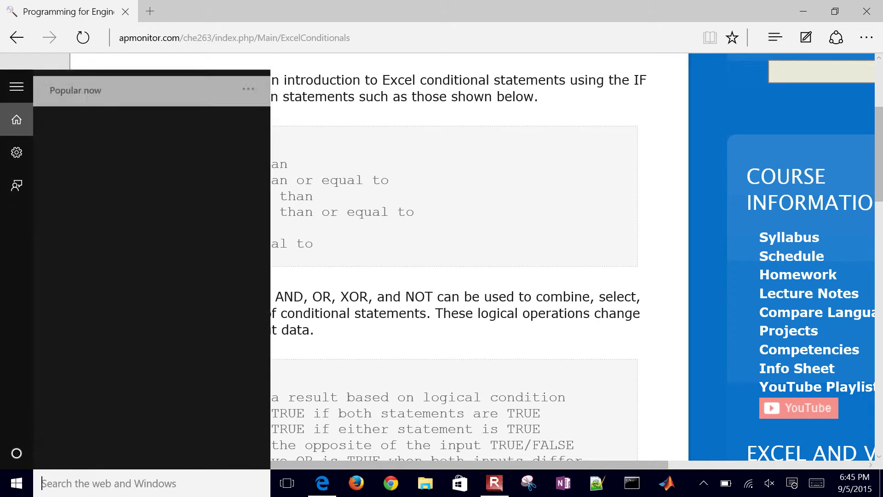
pyautogui.write('excel')
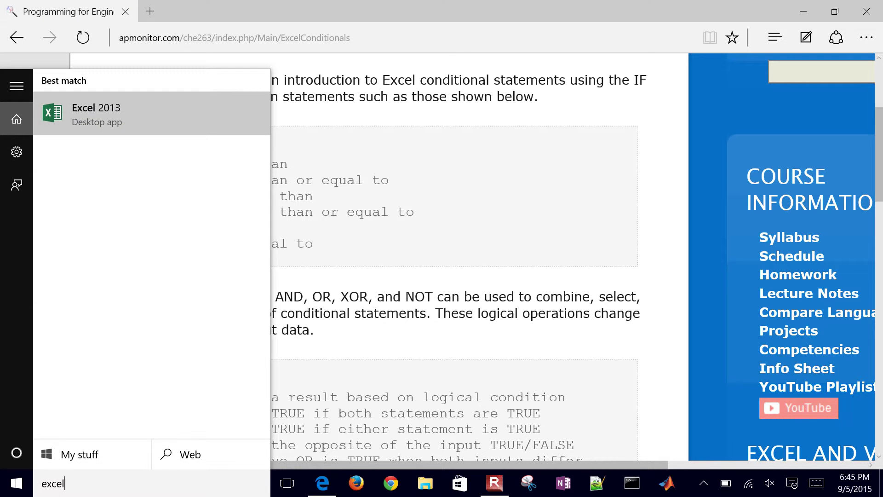
pyautogui.press('Return')
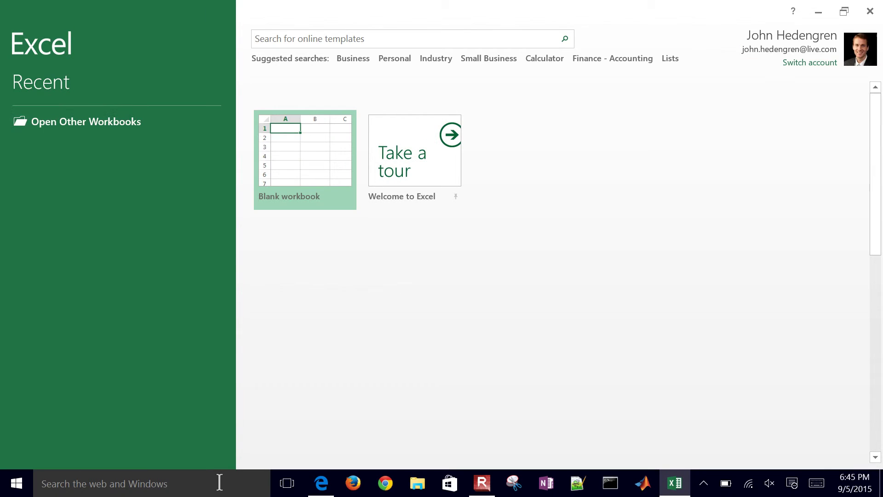
pyautogui.click(309, 154)
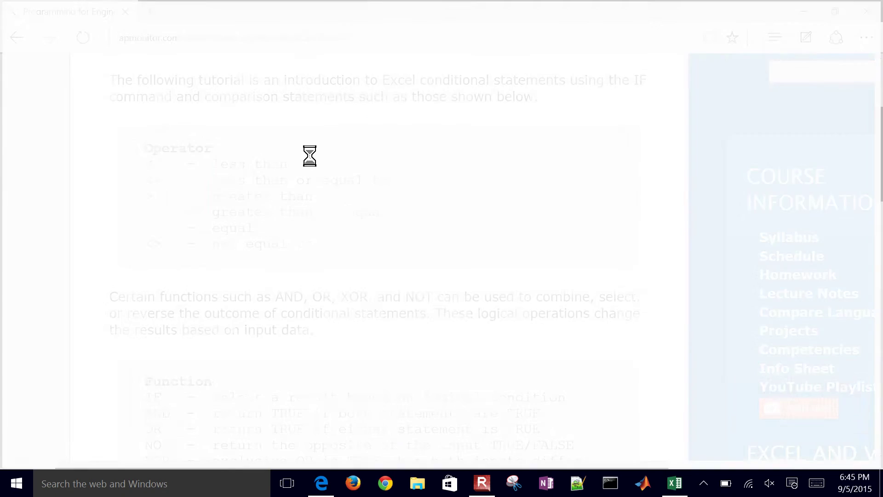
# Zoom the sheet in and enter the title 'Guess a number between 0 and 100' in A1
pyautogui.click(844, 458)
pyautogui.click(844, 458)
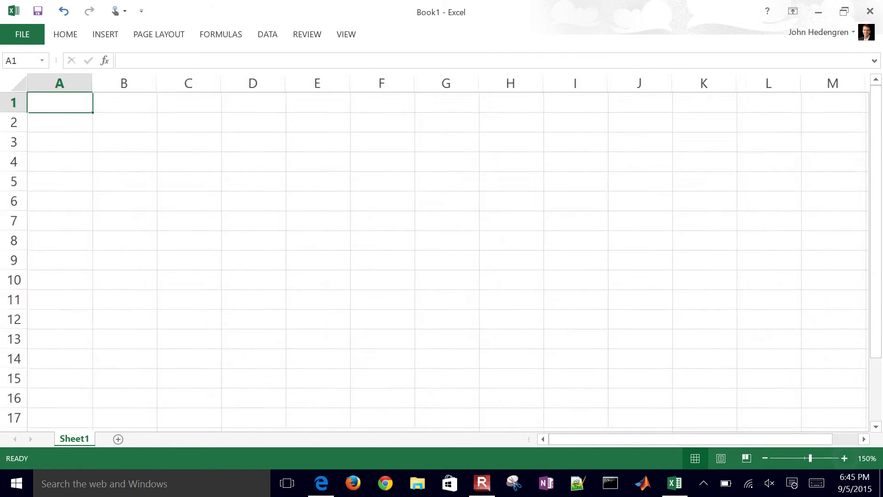
pyautogui.click(844, 458)
pyautogui.click(845, 459)
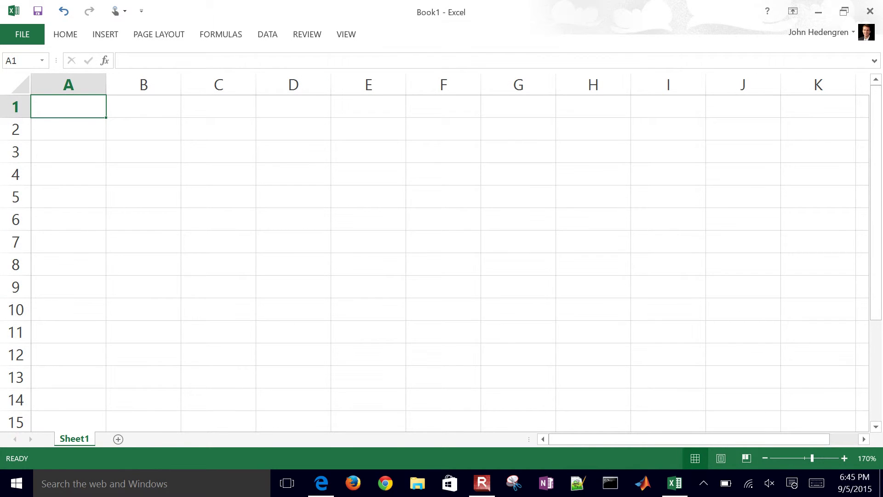
pyautogui.write('Guess is')
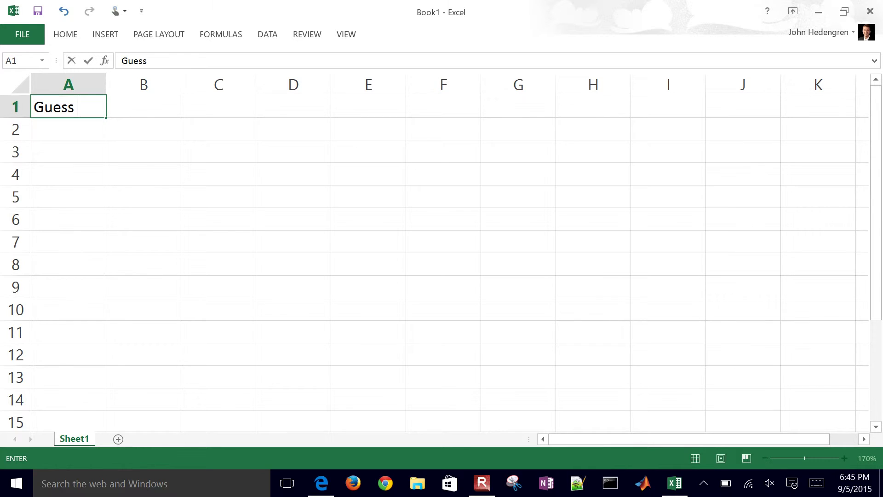
pyautogui.press('BackSpace')
pyautogui.press('BackSpace')
pyautogui.press('BackSpace')
pyautogui.write('a num')
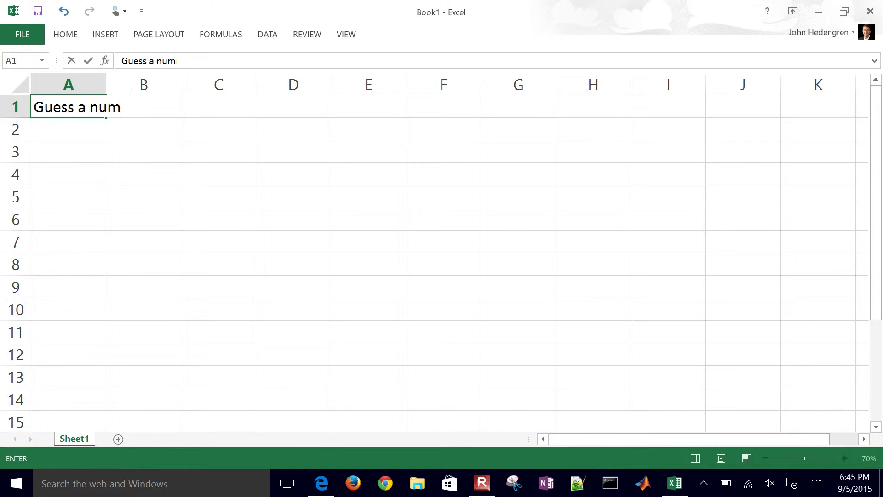
pyautogui.write('ber between ')
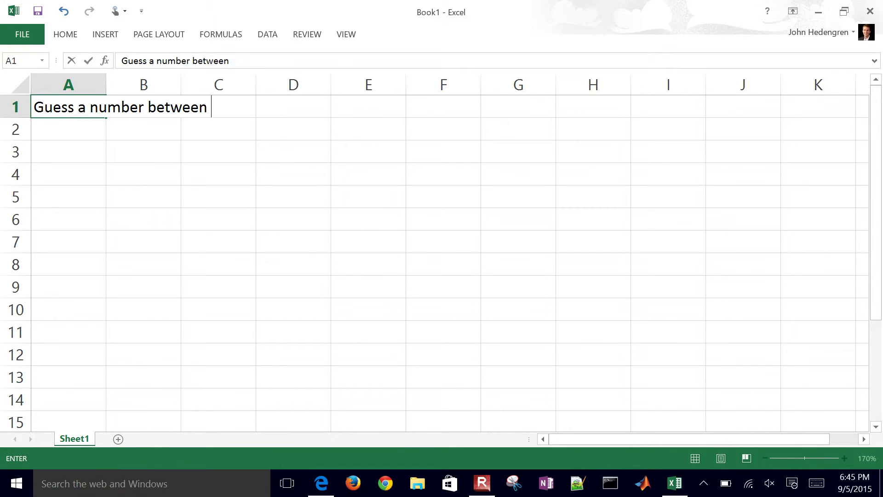
pyautogui.write('0 and 100')
pyautogui.press('Return')
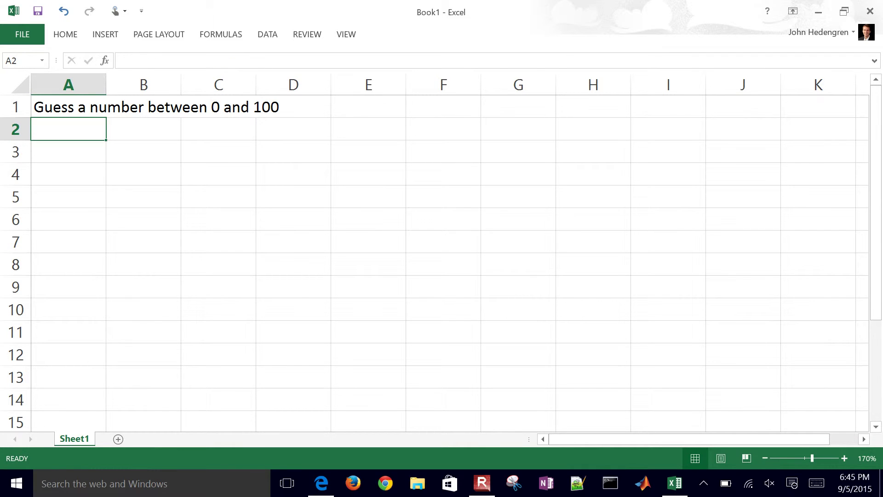
# Label A2 'Guess', enter 1 and 2 in A3:A4, and select them
pyautogui.write('Guess')
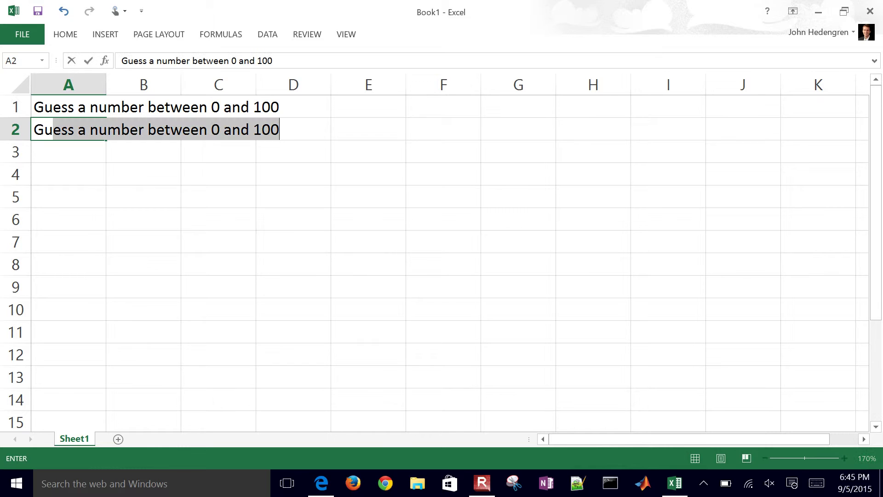
pyautogui.press('Delete')
pyautogui.press('BackSpace')
pyautogui.press('BackSpace')
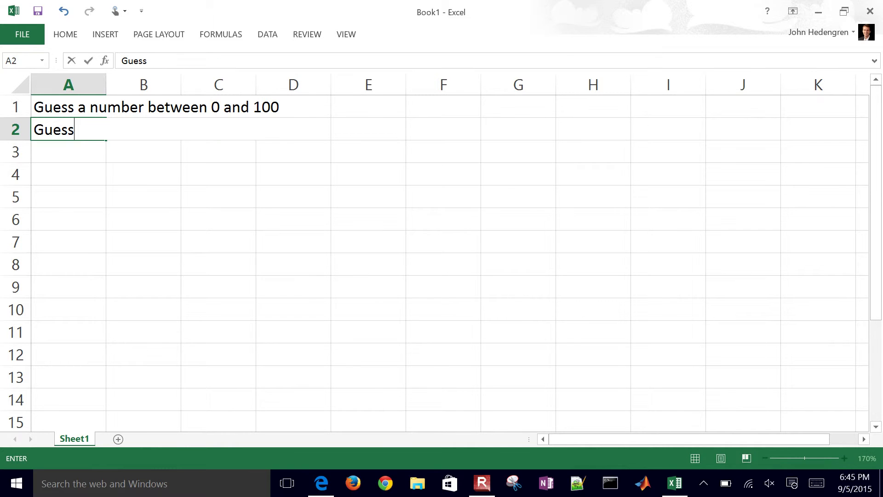
pyautogui.press('Return')
pyautogui.write('1')
pyautogui.press('Return')
pyautogui.write('2')
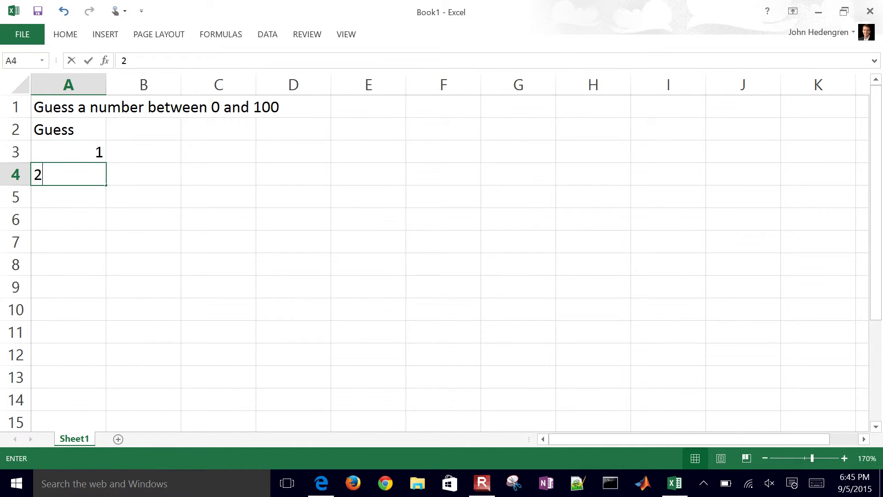
pyautogui.press('Return')
pyautogui.press('Up')
pyautogui.press('Up')
pyautogui.hotkey('shift', 'Down')
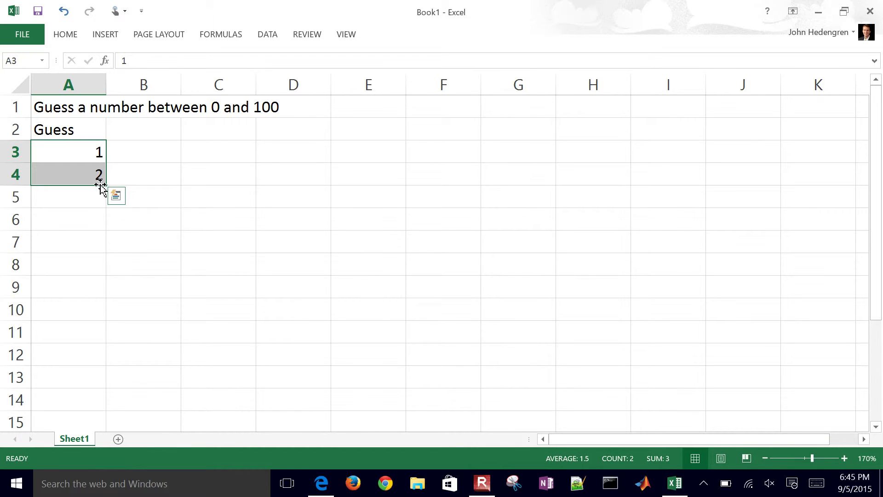
# Extend the guesses 1 through 10 down to A12 and head B2 'Your Guess'
pyautogui.moveTo(106, 186); pyautogui.dragTo(103, 356)
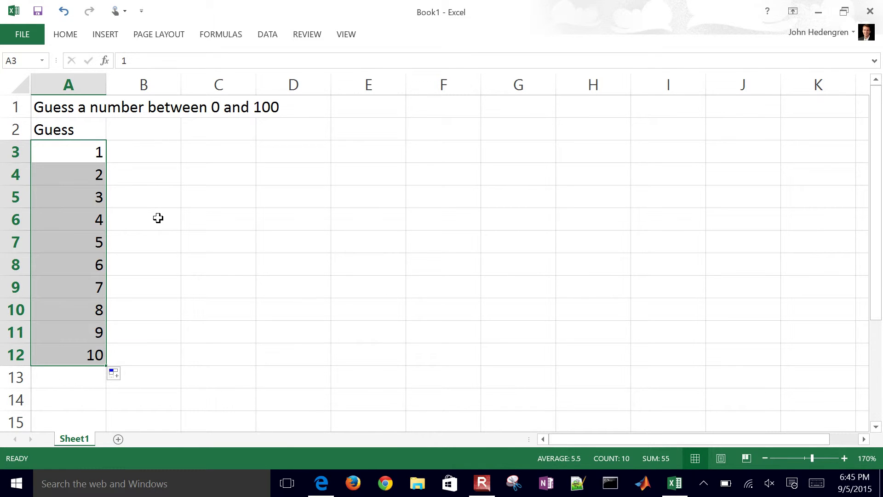
pyautogui.click(151, 134)
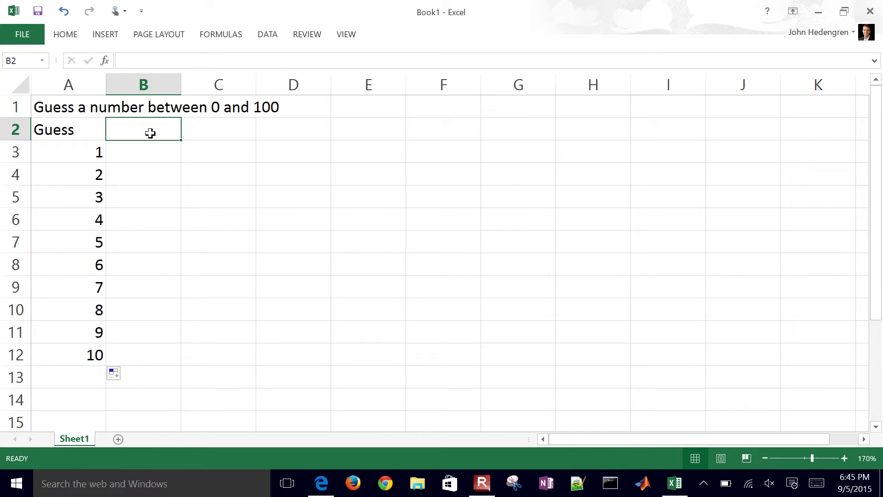
pyautogui.write('Your ')
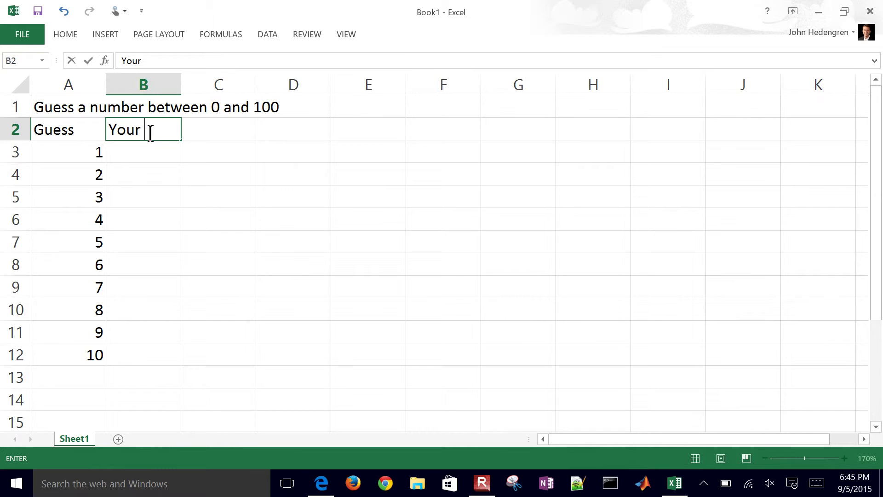
pyautogui.write('Guess')
pyautogui.press('Return')
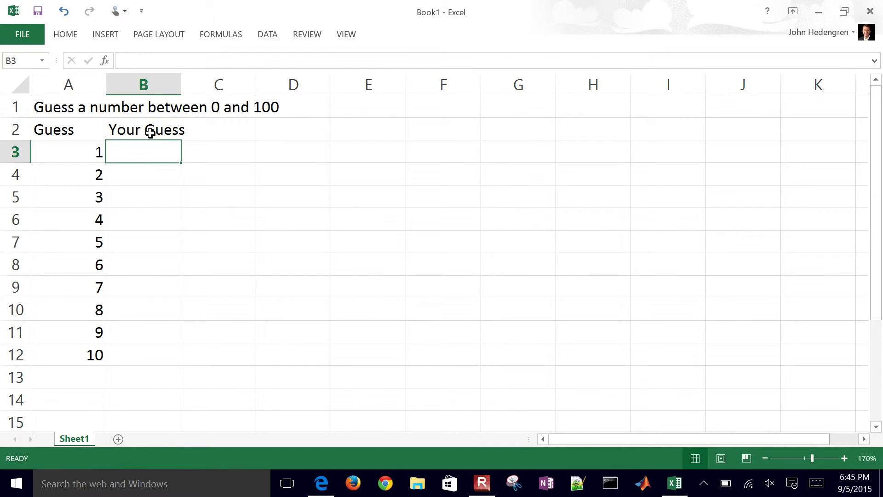
# Widen column B to fit the heading, then select B3:B12
pyautogui.click(143, 84)
pyautogui.moveTo(181, 84); pyautogui.dragTo(193, 88)
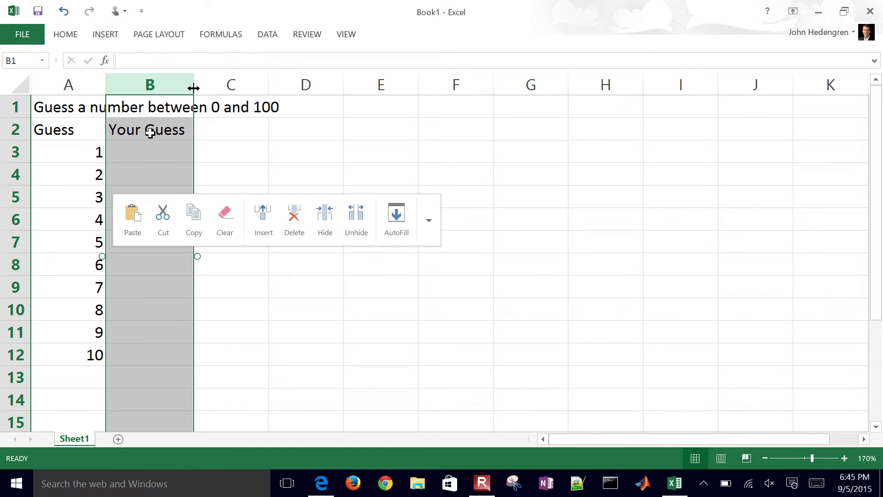
pyautogui.click(306, 219)
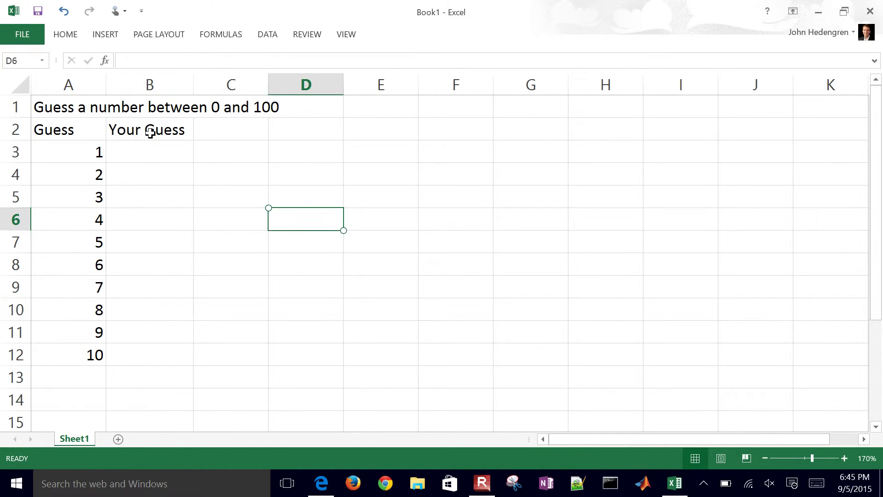
pyautogui.press('Left')
pyautogui.press('Left')
pyautogui.press('Up')
pyautogui.press('Up')
pyautogui.press('Up')
pyautogui.press('Up')
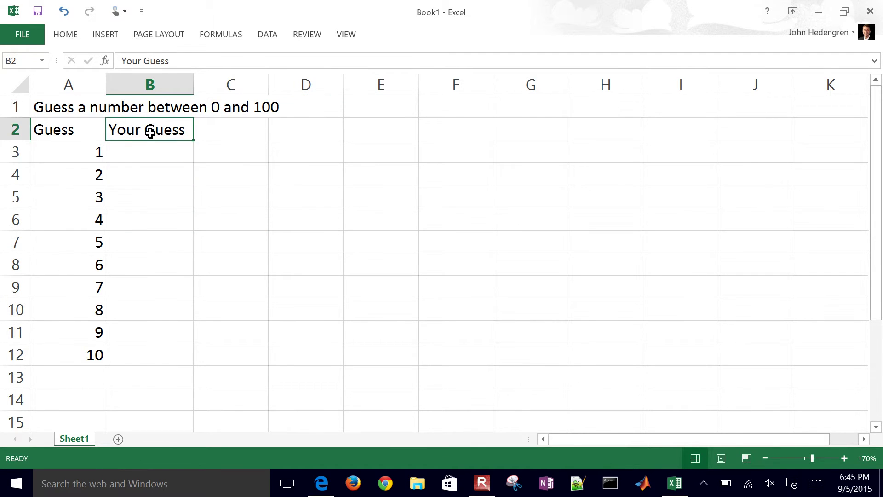
pyautogui.press('Down')
pyautogui.hotkey('shift', 'Down')
pyautogui.hotkey('shift', 'Down')
pyautogui.hotkey('shift', 'Down')
pyautogui.hotkey('shift', 'Down')
pyautogui.hotkey('shift', 'Down')
pyautogui.hotkey('shift', 'Down')
pyautogui.hotkey('shift', 'Down')
pyautogui.hotkey('shift', 'Down')
pyautogui.hotkey('shift', 'Down')
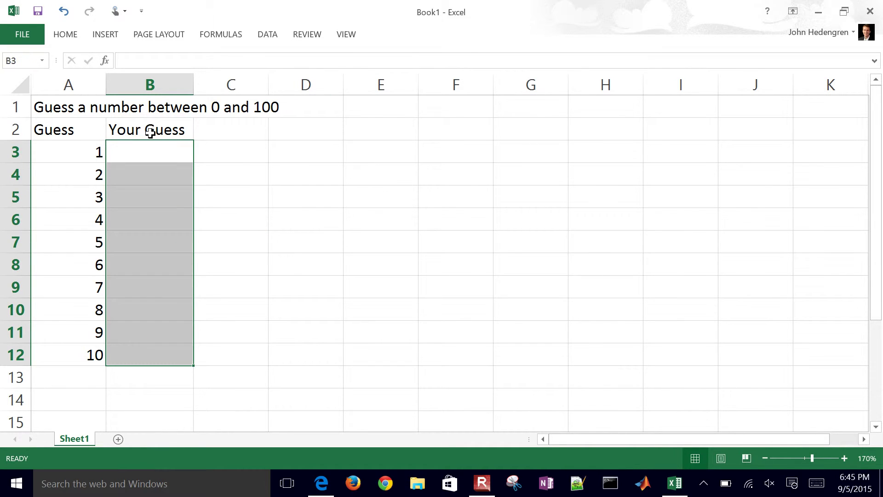
# Give B3:B12 an orange fill and All Borders
pyautogui.click(66, 34)
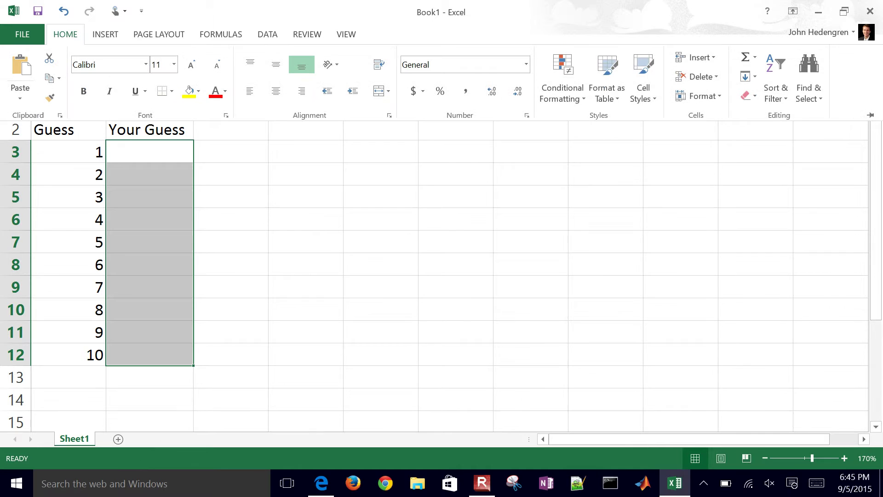
pyautogui.click(198, 91)
pyautogui.click(237, 279)
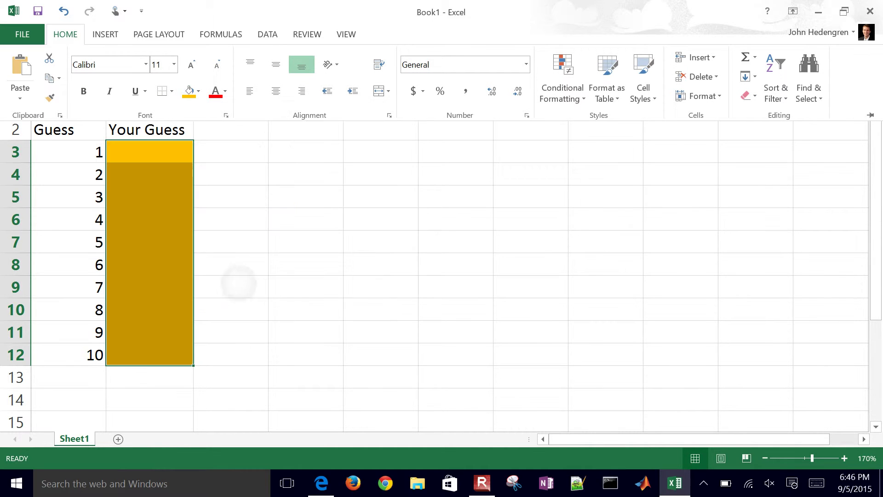
pyautogui.click(172, 90)
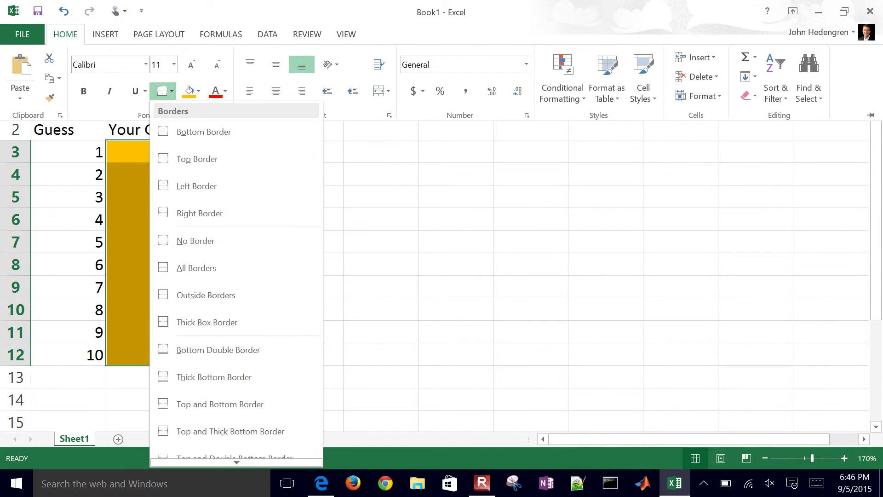
pyautogui.click(209, 267)
pyautogui.click(262, 226)
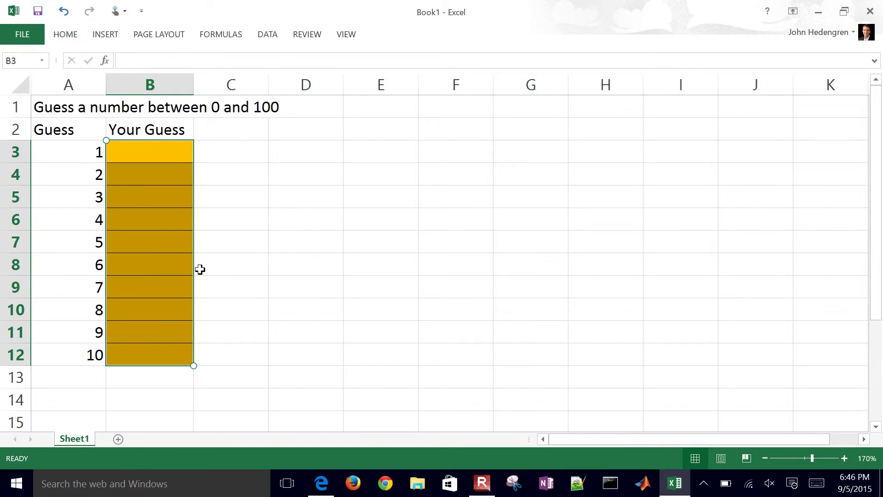
pyautogui.press('Up')
pyautogui.press('Up')
pyautogui.press('Up')
pyautogui.press('Up')
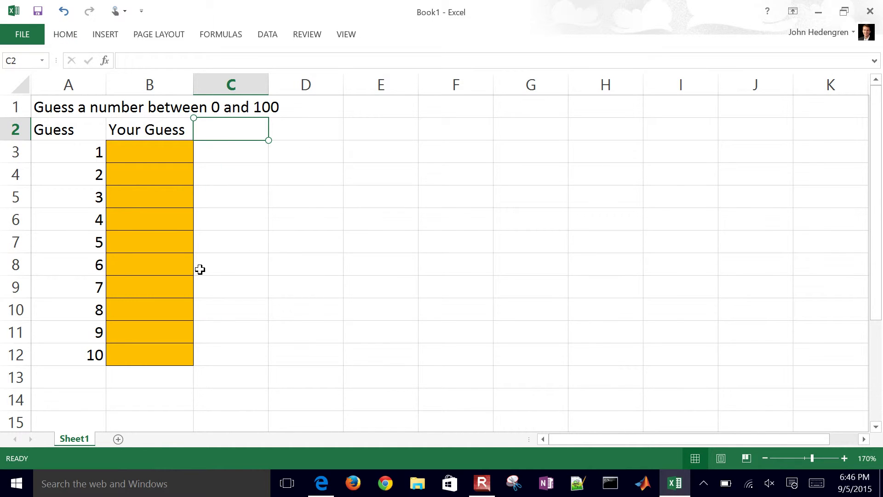
# Enter 'Response' as the C2 heading
pyautogui.write('Response')
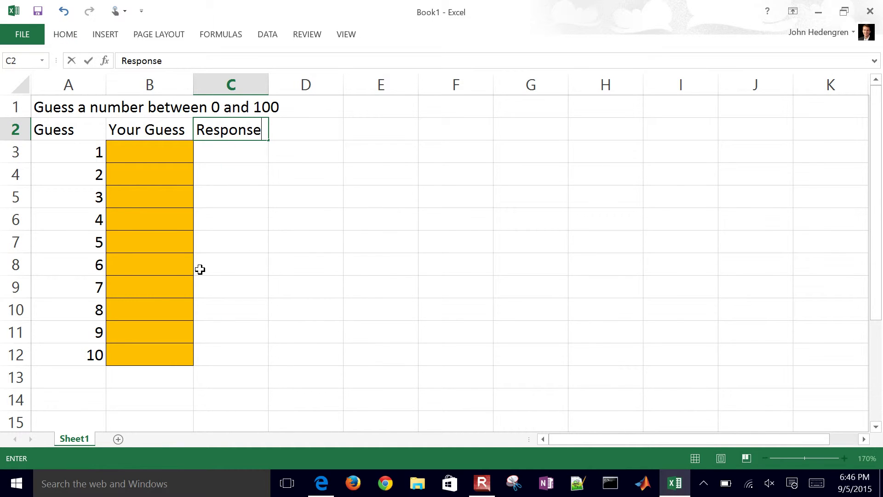
pyautogui.press('Return')
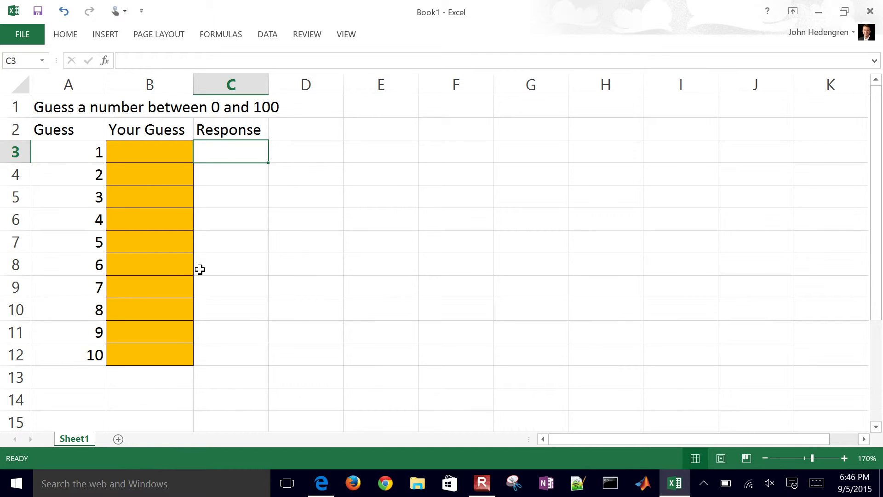
# Rename Sheet1 to 'Guess'
pyautogui.click(69, 422)
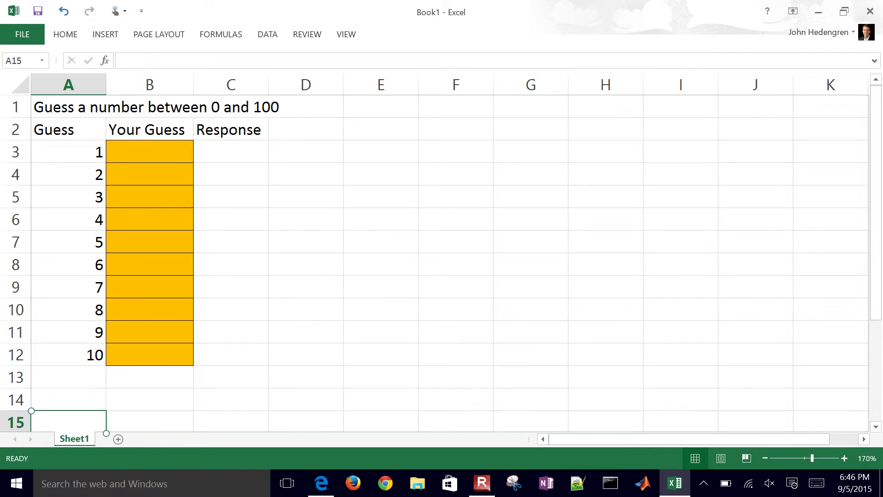
pyautogui.doubleClick(76, 439)
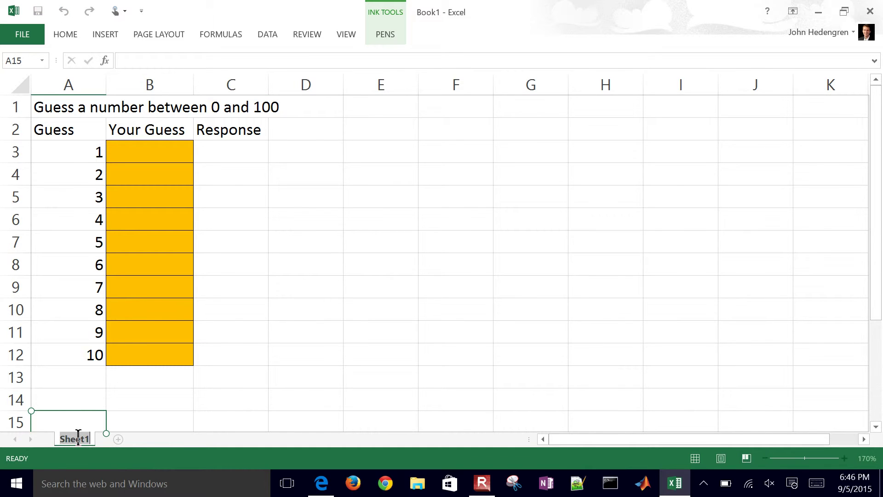
pyautogui.write('Guess')
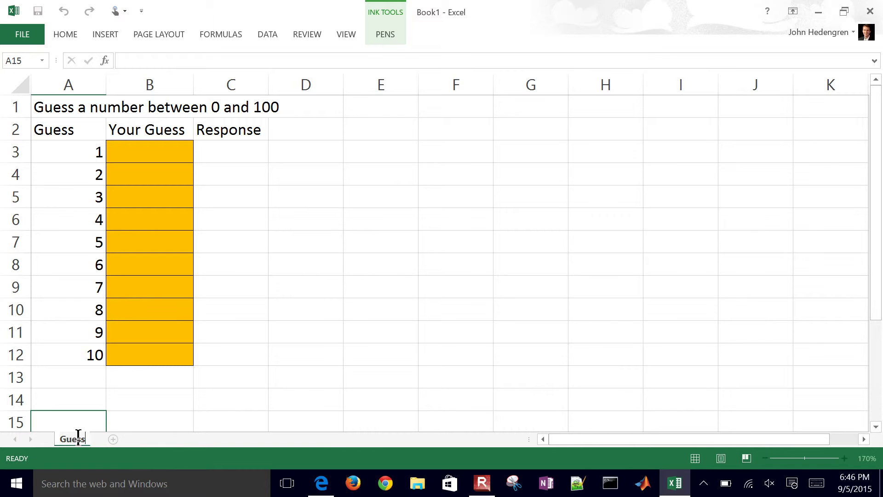
pyautogui.press('Return')
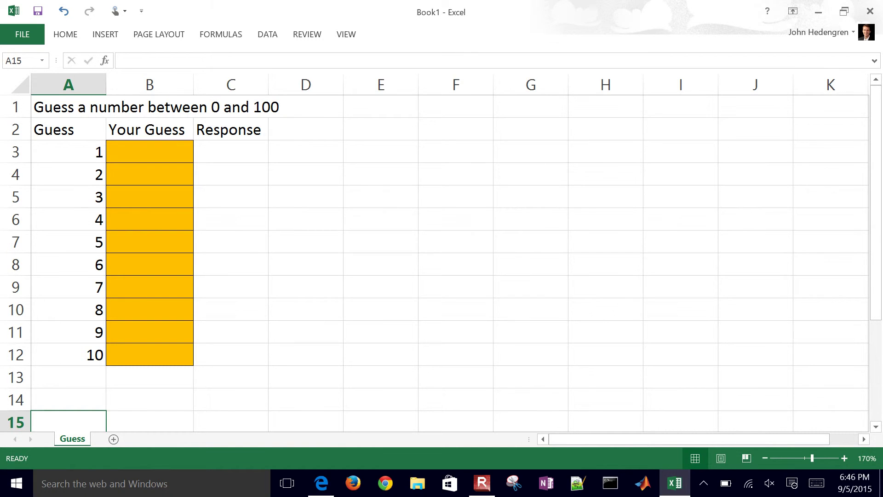
# Add a new worksheet and name it 'Answer'
pyautogui.click(113, 438)
pyautogui.doubleClick(115, 437)
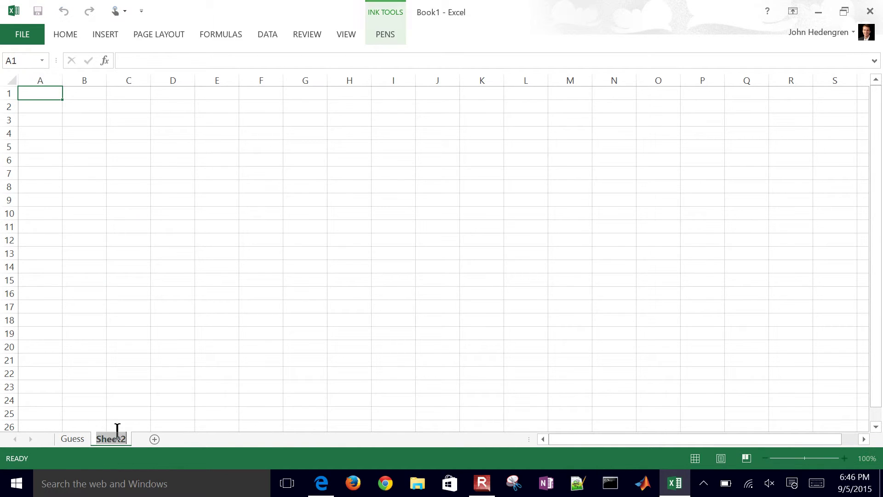
pyautogui.write('Answer')
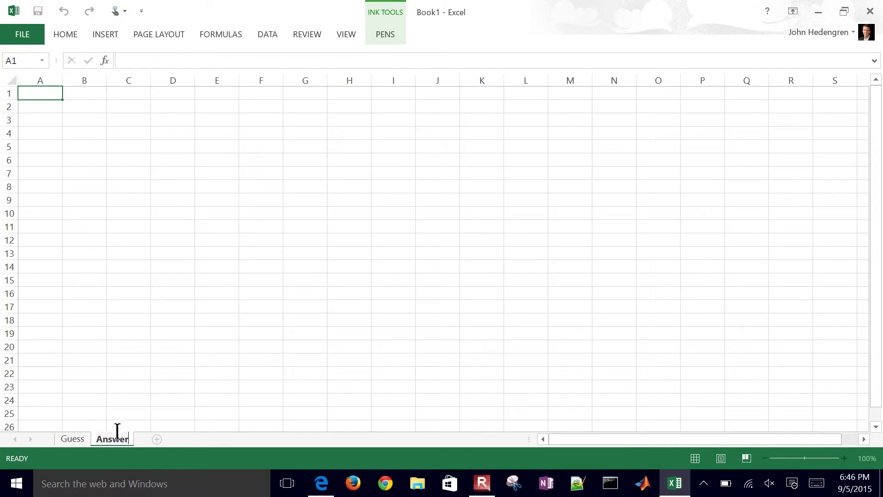
pyautogui.press('Return')
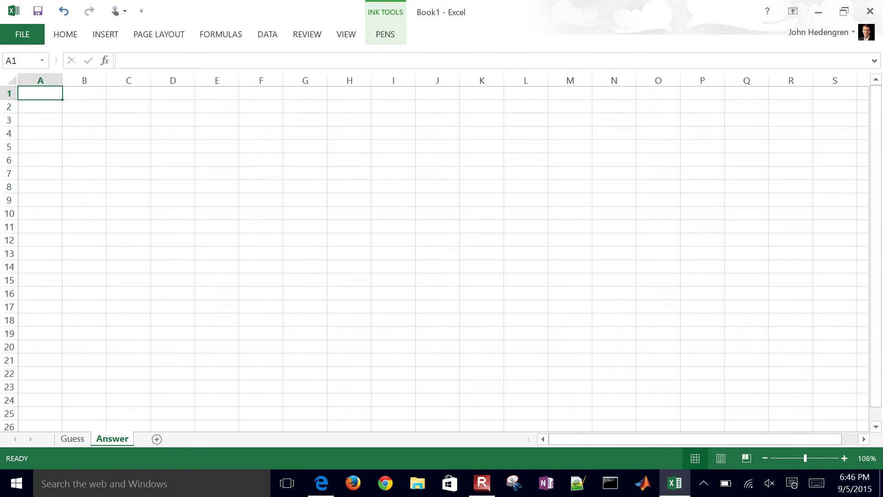
pyautogui.scroll(10, 442, 253)
pyautogui.click(867, 458)
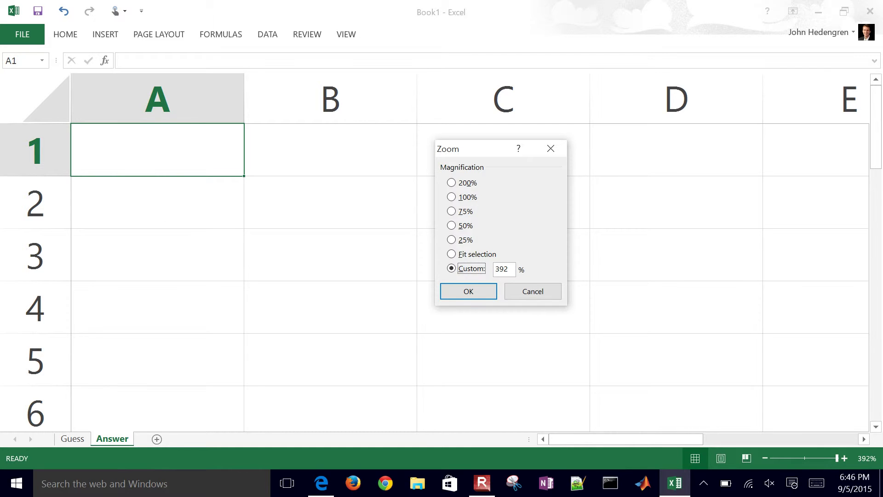
# Type 'Answer' in A1 and 76 in A2 of the Answer sheet, then return to Guess
pyautogui.click(537, 291)
pyautogui.press('Down')
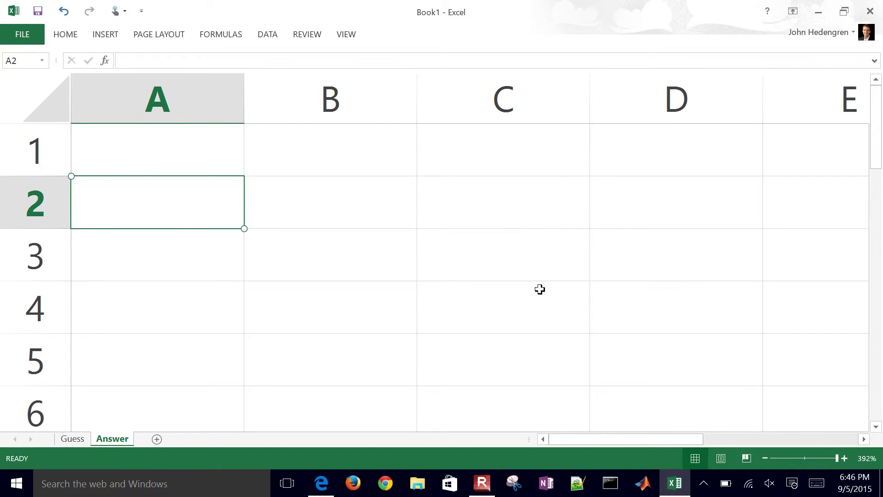
pyautogui.press('Up')
pyautogui.write('Ans')
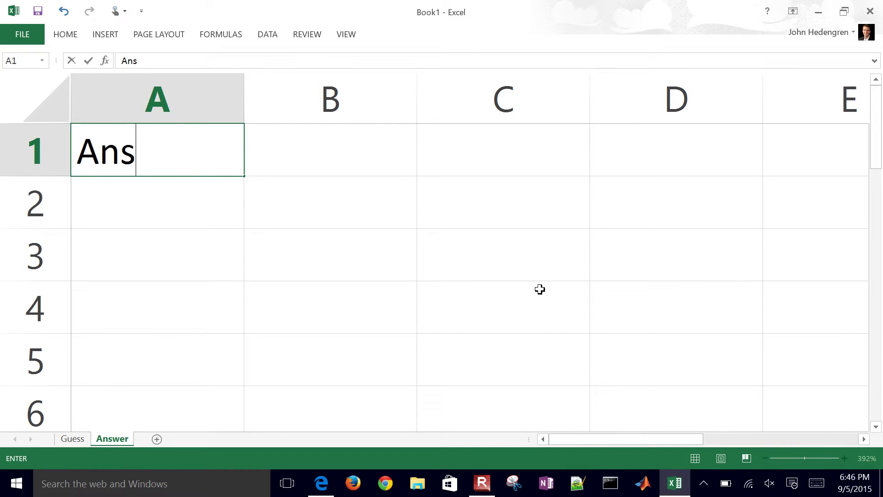
pyautogui.write('wer')
pyautogui.press('Return')
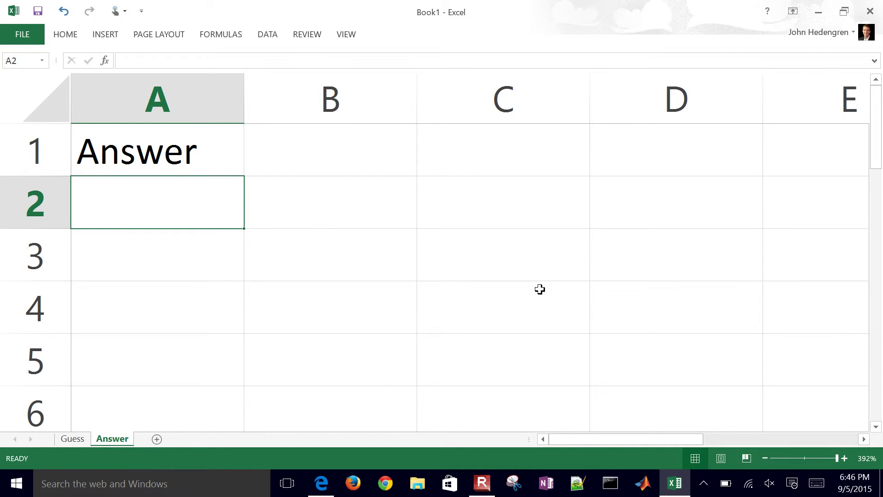
pyautogui.write('76')
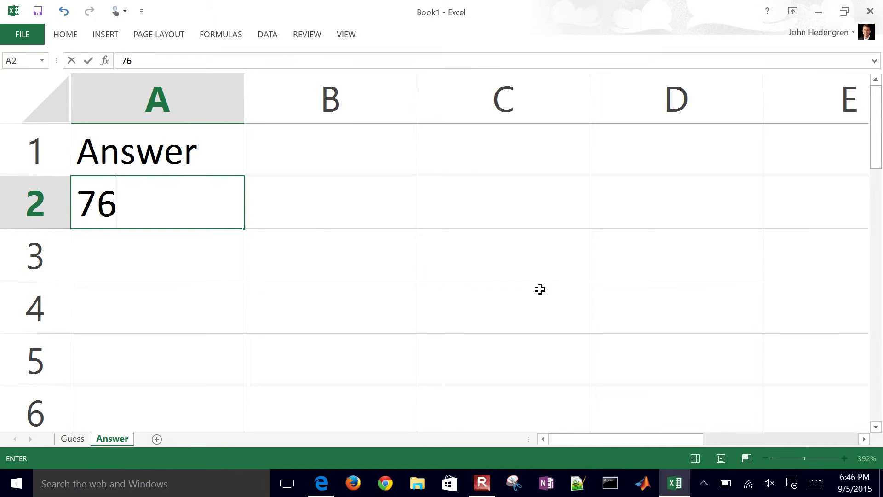
pyautogui.press('Return')
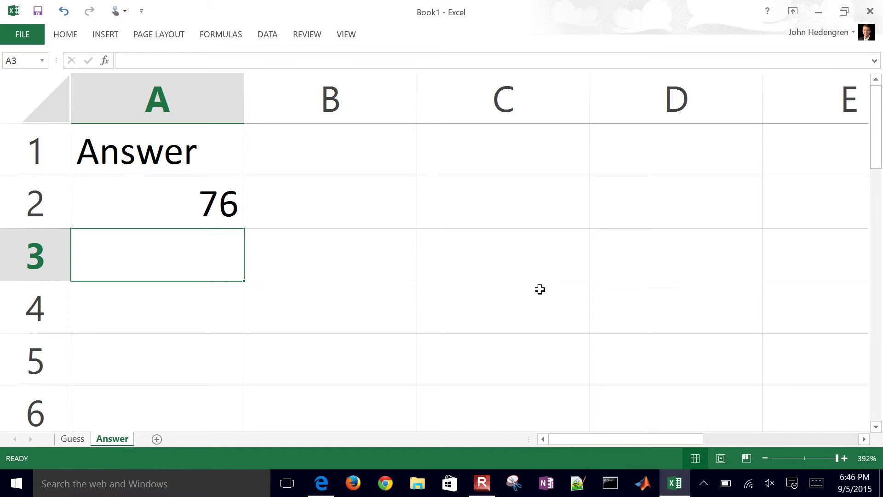
pyautogui.hotkey('ctrl', 'pageup')
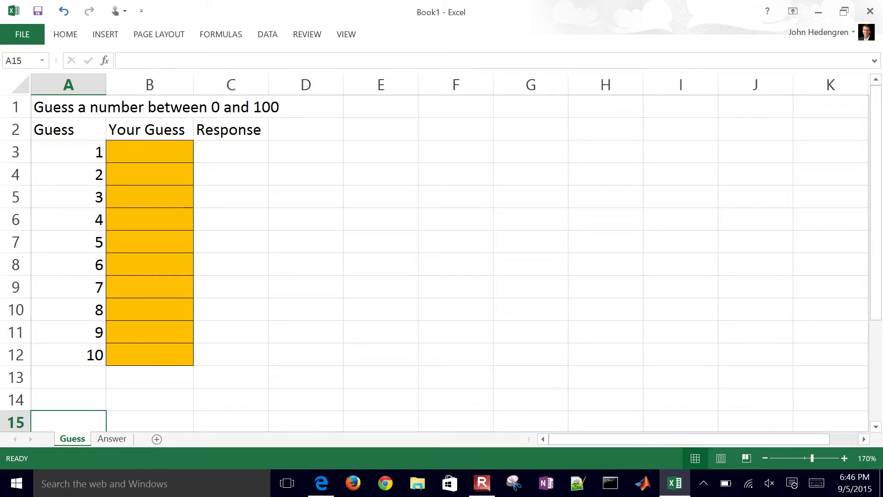
# Enter 55 as the test guess in B3
pyautogui.click(231, 151)
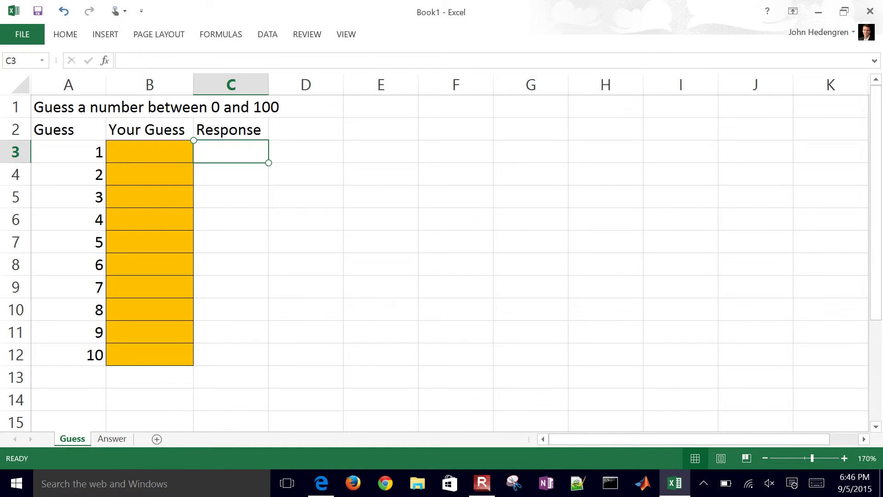
pyautogui.click(150, 151)
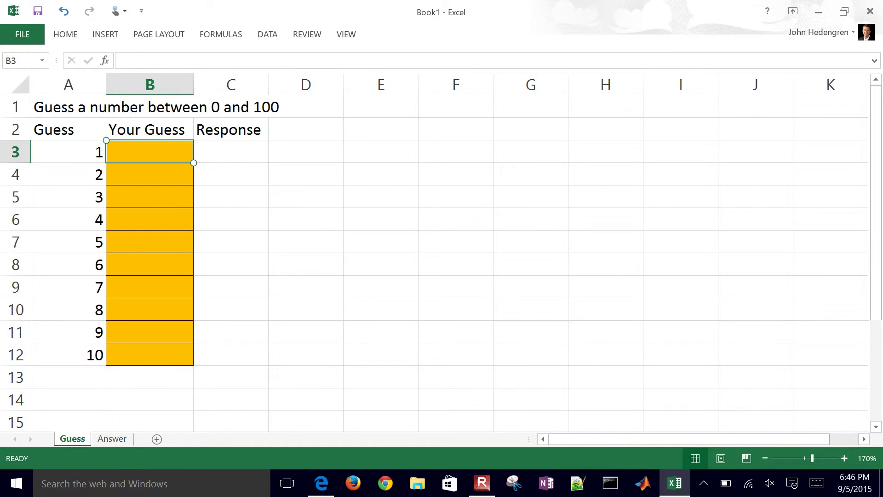
pyautogui.write('55')
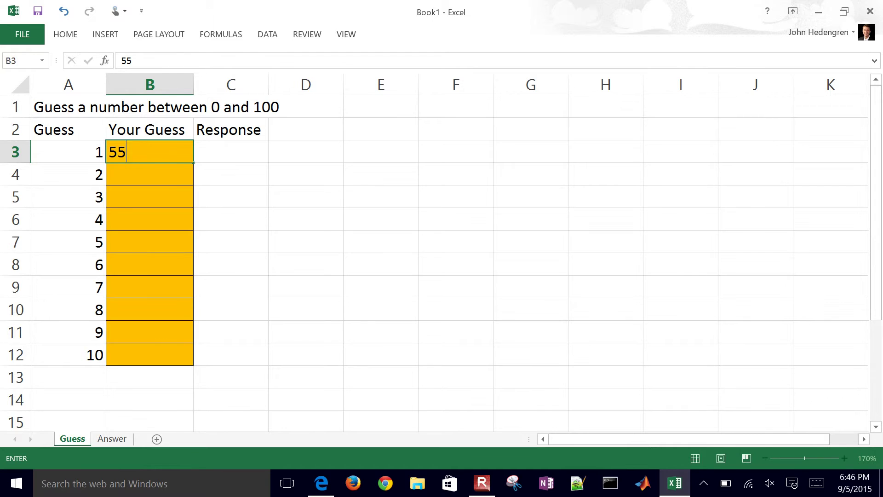
pyautogui.press('Tab')
# Begin =if( in C3, trying then removing references to B3 and Answer!A2
pyautogui.write('=')
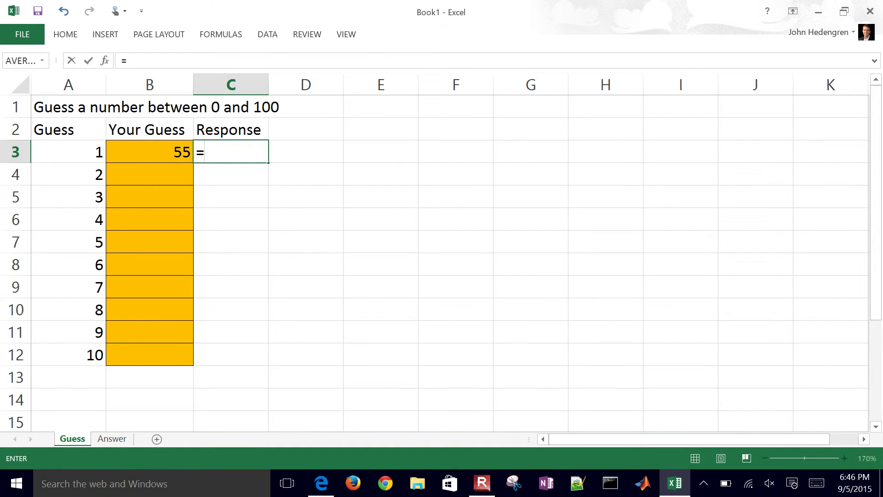
pyautogui.write('if(')
pyautogui.press('Left')
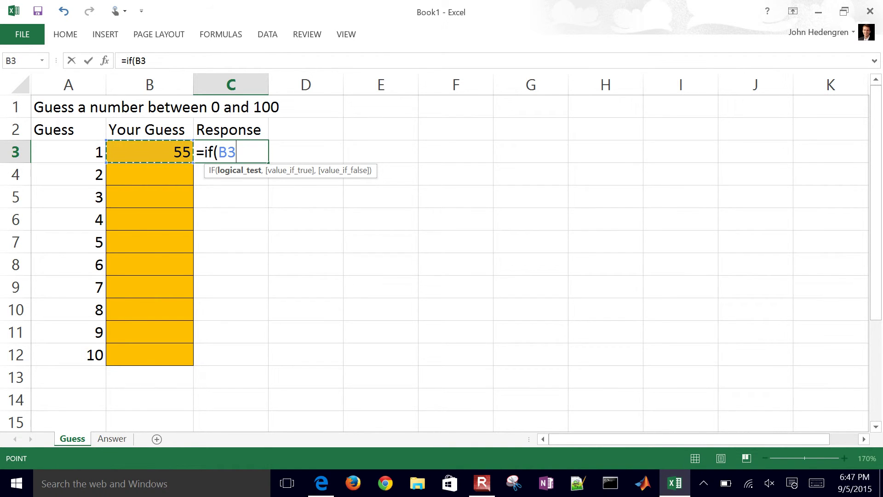
pyautogui.hotkey('ctrl', 'pagedown')
pyautogui.press('Down')
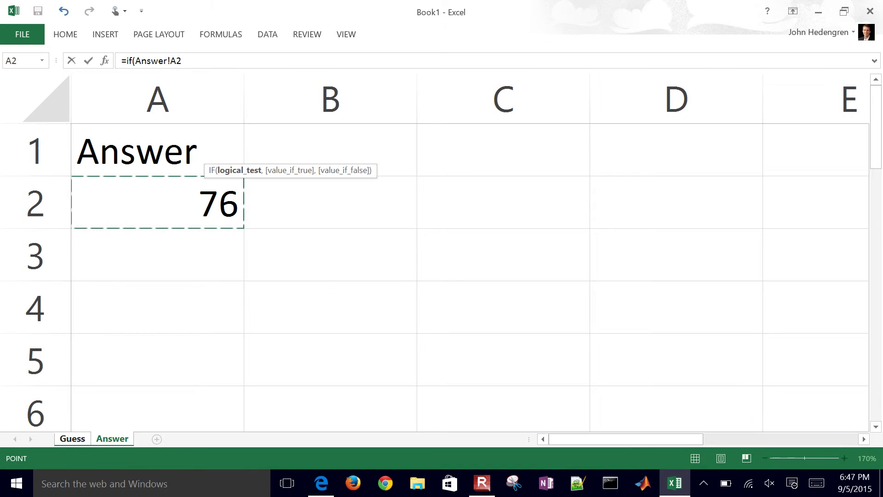
pyautogui.press('BackSpace')
pyautogui.press('BackSpace')
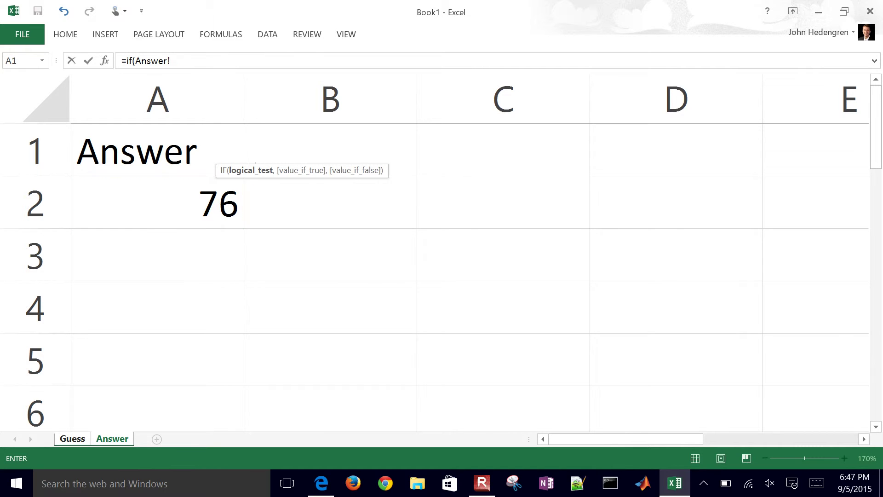
pyautogui.press('BackSpace')
pyautogui.press('BackSpace')
pyautogui.press('BackSpace')
pyautogui.press('BackSpace')
pyautogui.press('BackSpace')
pyautogui.press('BackSpace')
pyautogui.hotkey('ctrl', 'pageup')
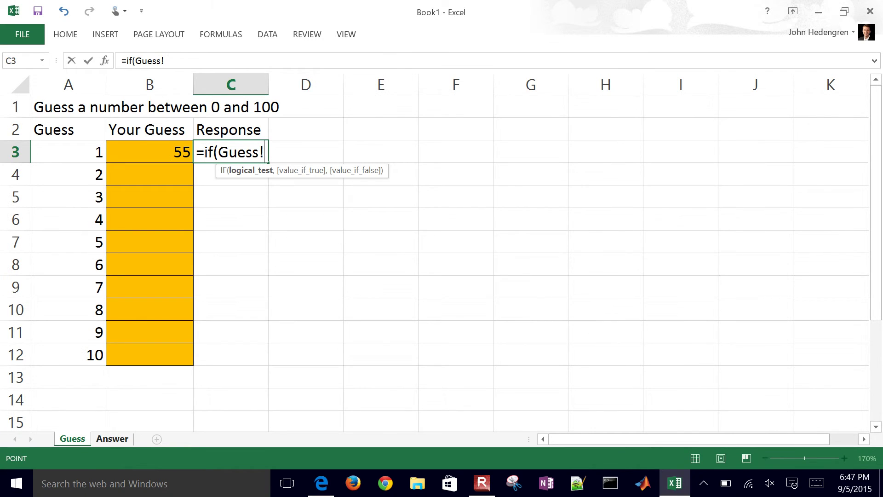
pyautogui.press('BackSpace')
pyautogui.press('BackSpace')
pyautogui.press('BackSpace')
pyautogui.press('BackSpace')
pyautogui.press('BackSpace')
pyautogui.press('BackSpace')
pyautogui.press('BackSpace')
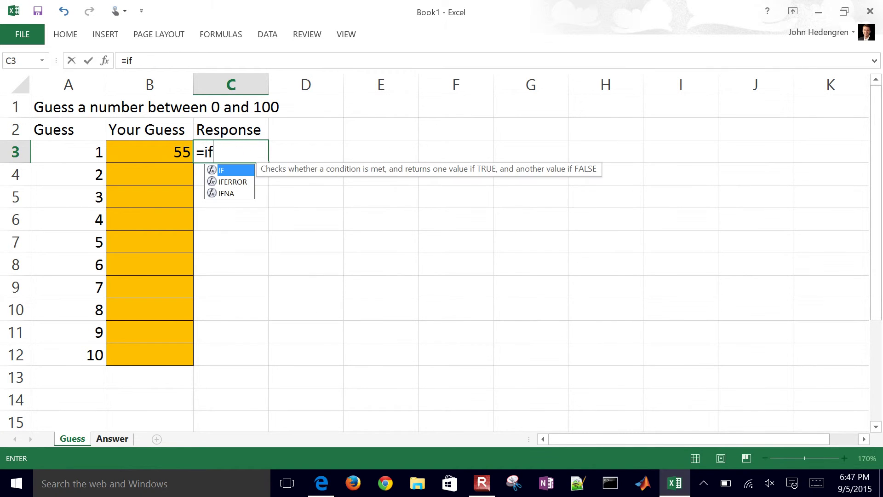
# Complete C3's IF so B3 equal to Answer!A2 returns "Correct!", otherwise "Try Again"
pyautogui.write('(')
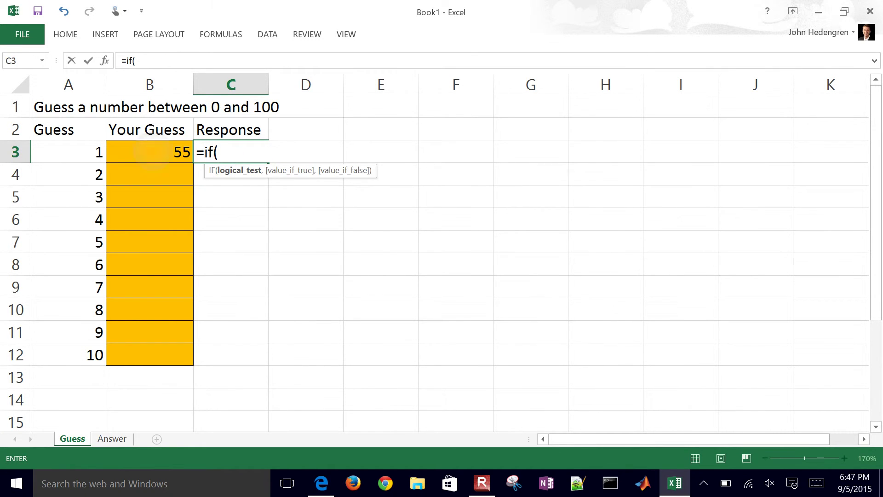
pyautogui.click(150, 152)
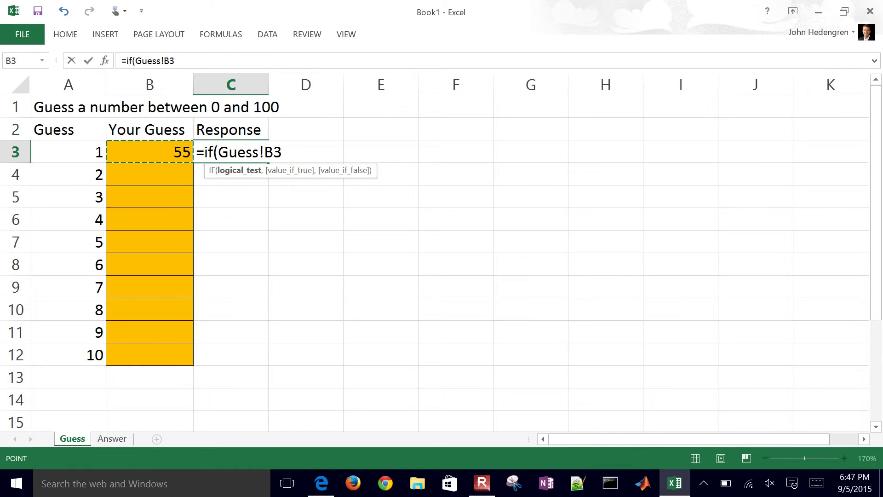
pyautogui.write('=')
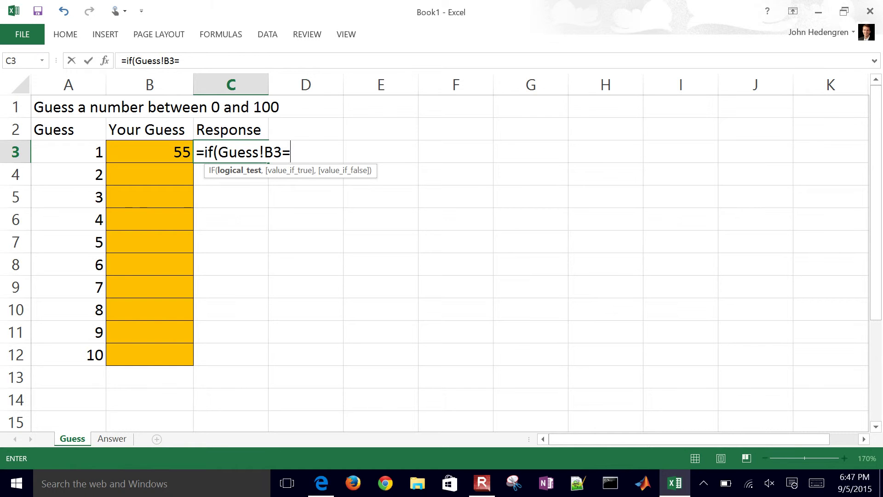
pyautogui.hotkey('ctrl', 'pagedown')
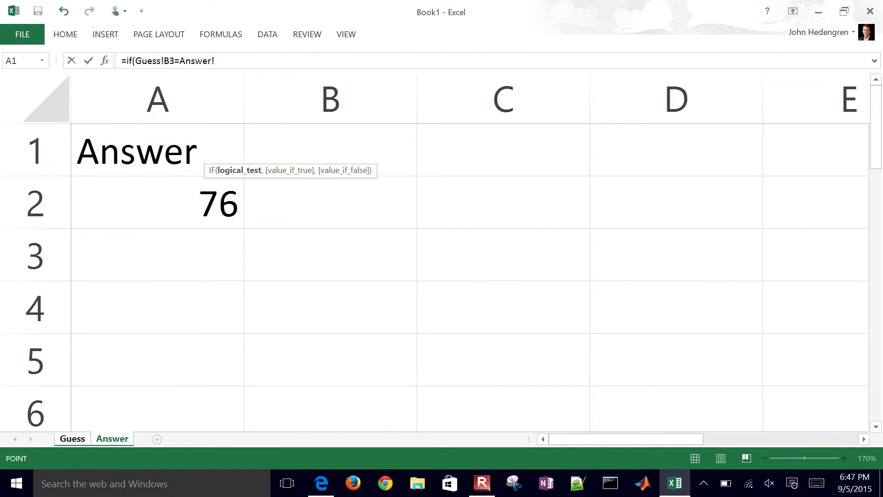
pyautogui.press('Down')
pyautogui.write(',')
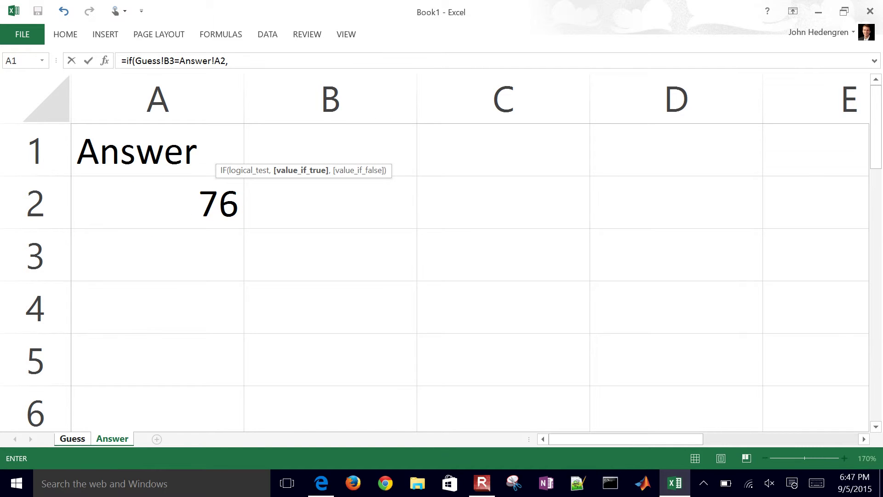
pyautogui.write('"Correct!",')
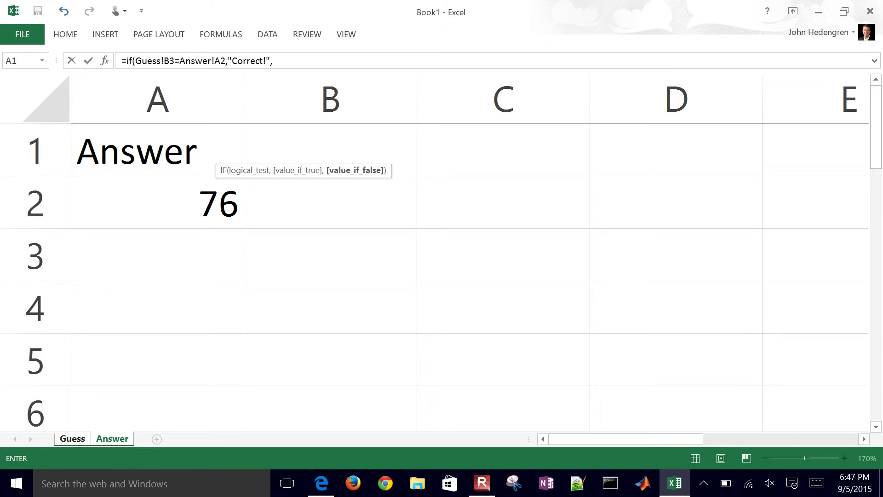
pyautogui.write('"Try Again")')
pyautogui.press('Return')
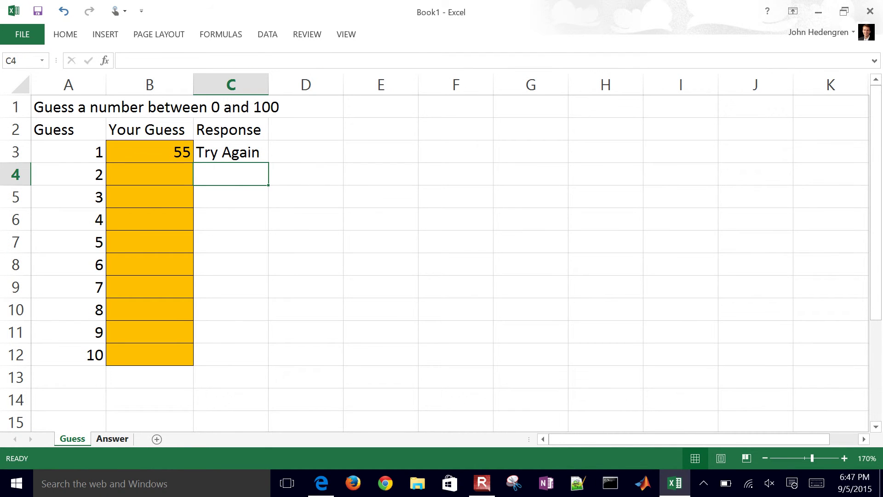
pyautogui.click(231, 152)
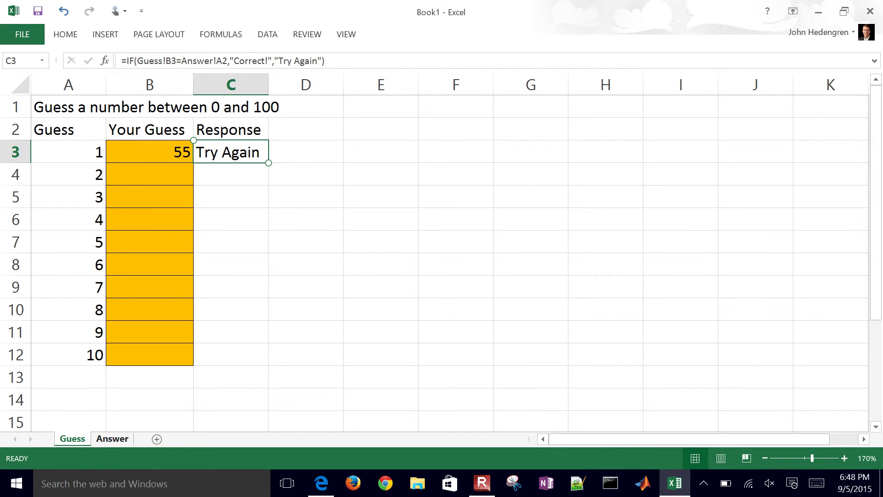
# In C3, replace the "Try Again" reply with a nested IF testing whether B3 is less than
pyautogui.press('F2')
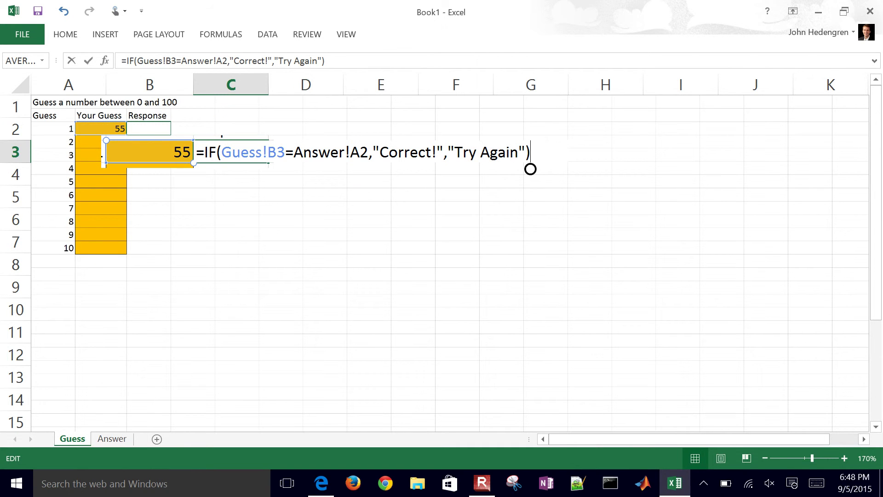
pyautogui.click(526, 148)
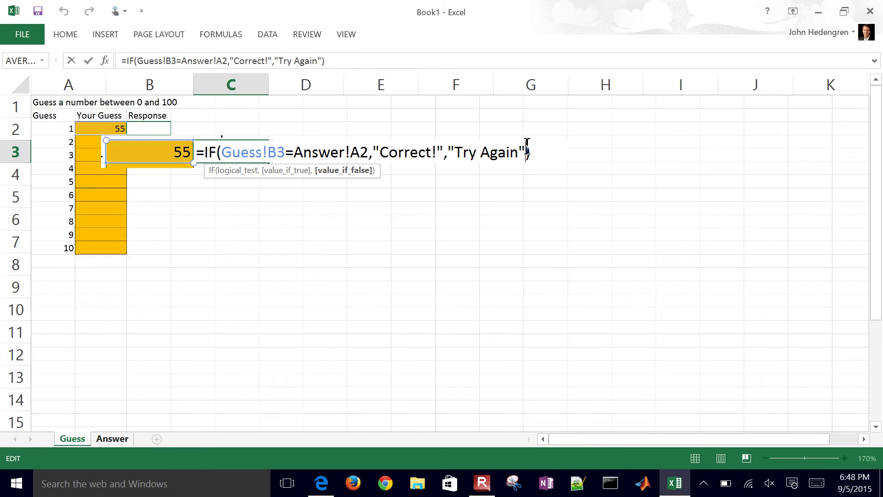
pyautogui.press('BackSpace')
pyautogui.press('BackSpace')
pyautogui.press('BackSpace')
pyautogui.press('BackSpace')
pyautogui.press('BackSpace')
pyautogui.press('BackSpace')
pyautogui.press('BackSpace')
pyautogui.press('BackSpace')
pyautogui.press('BackSpace')
pyautogui.press('BackSpace')
pyautogui.press('BackSpace')
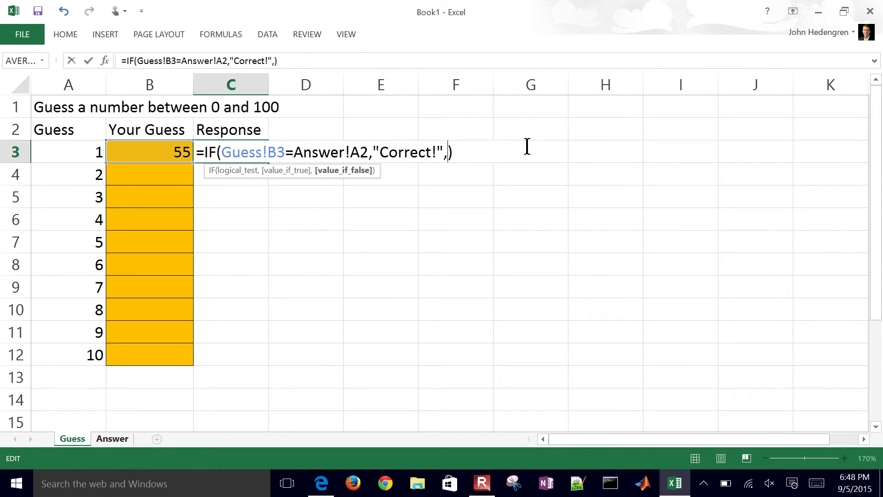
pyautogui.write('i')
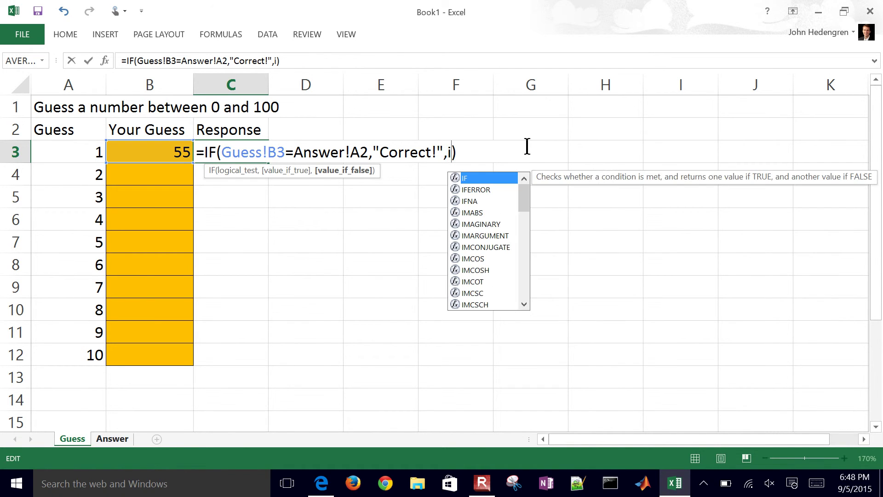
pyautogui.write('f(')
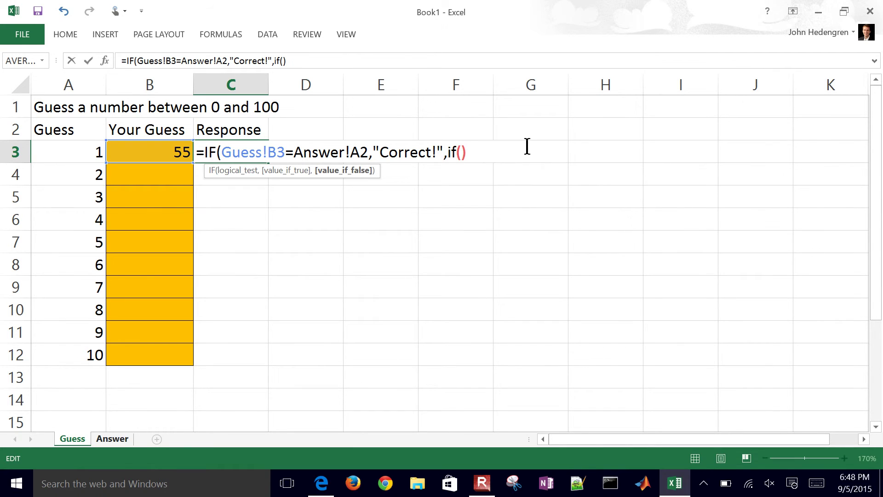
pyautogui.press('F2')
pyautogui.press('Left')
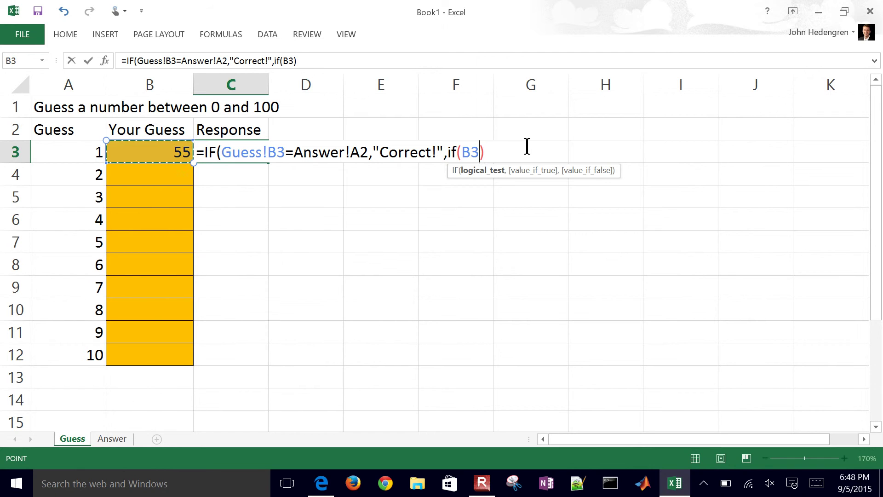
pyautogui.write('<')
# Compare the guess to Answer!A2, returning "Too Low" or "Too High", and commit the formula
pyautogui.hotkey('ctrl', 'pagedown')
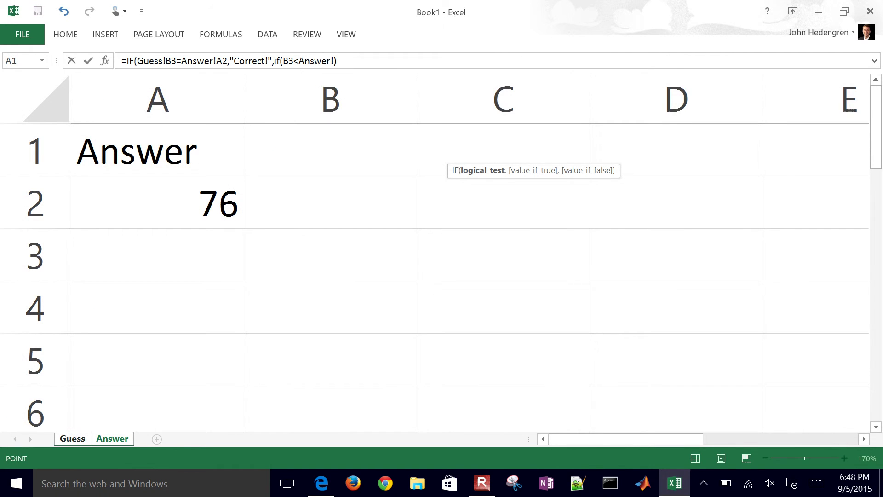
pyautogui.click(194, 208)
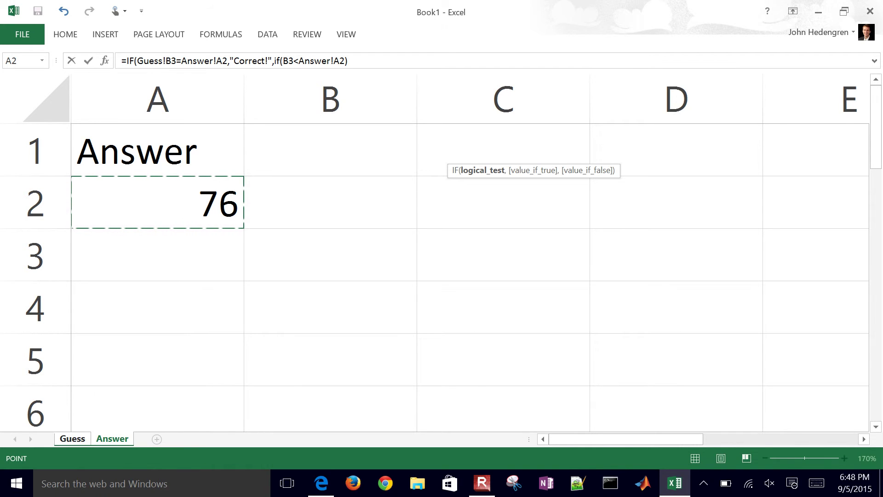
pyautogui.write(',')
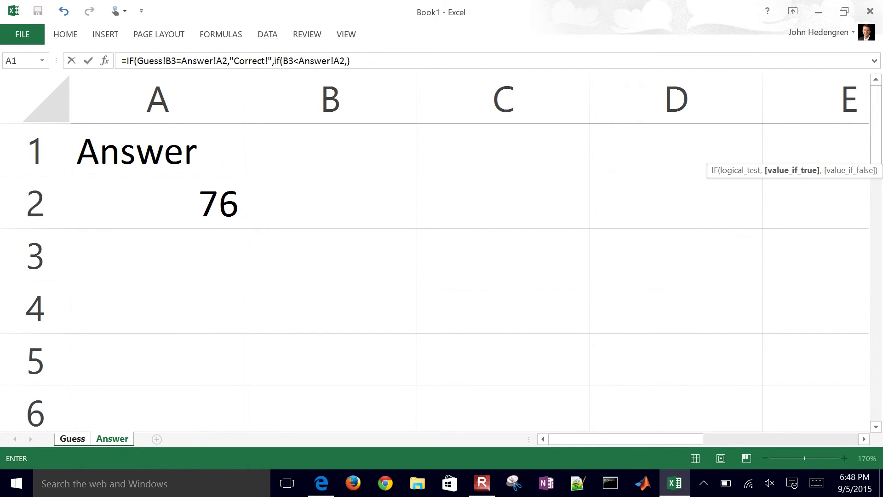
pyautogui.write('"Lo')
pyautogui.press('BackSpace')
pyautogui.press('BackSpace')
pyautogui.write('Too Low","')
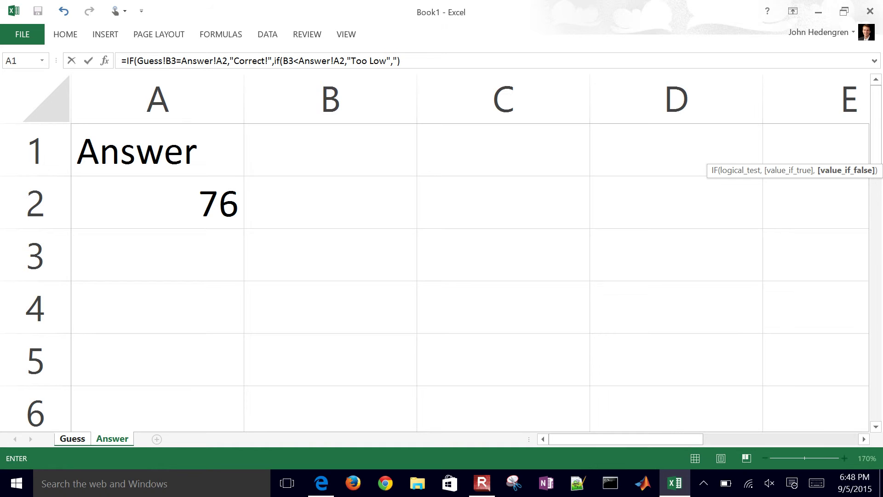
pyautogui.write('Too High"')
pyautogui.press('Right')
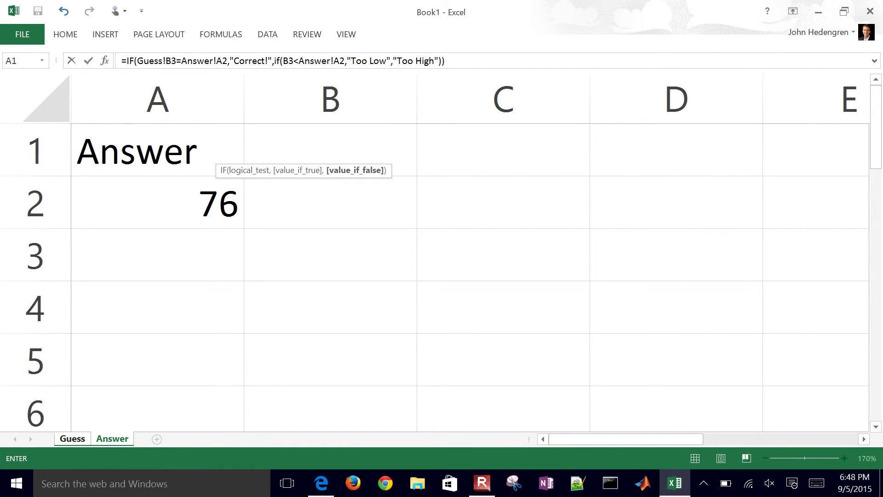
pyautogui.press('Return')
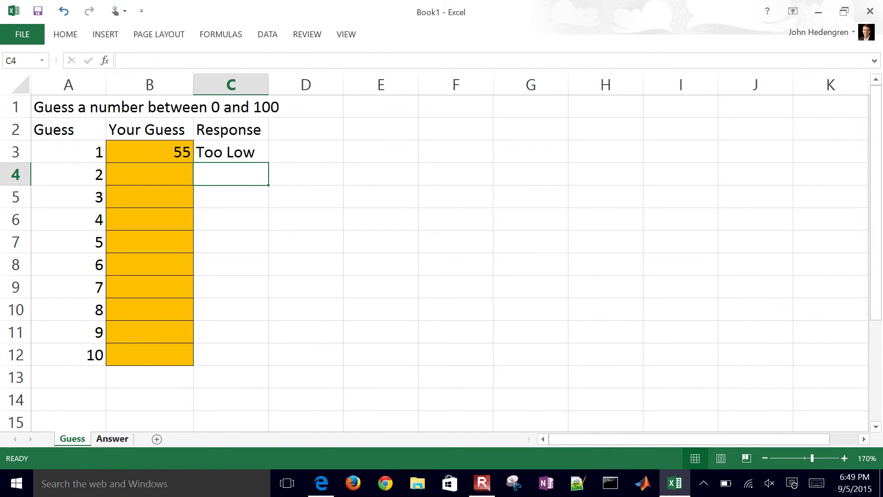
# Test a guess of 90 in B3, then change it to 76 to get "Correct!"
pyautogui.click(157, 154)
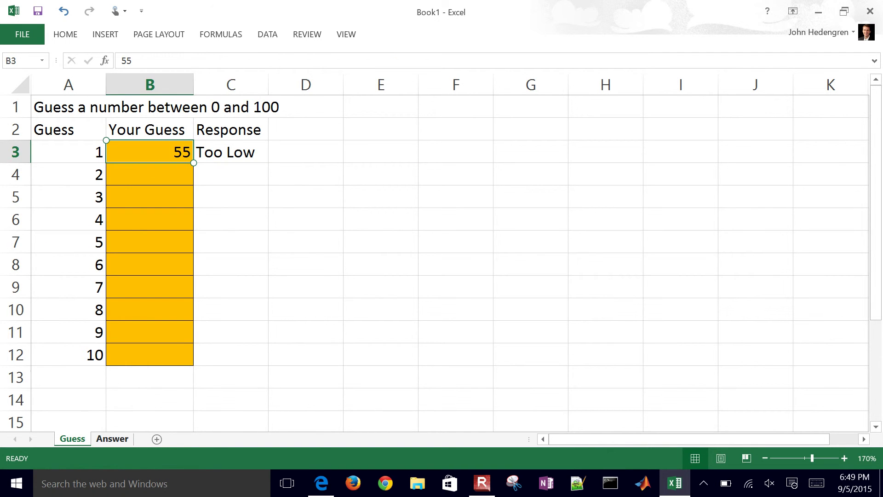
pyautogui.write('90')
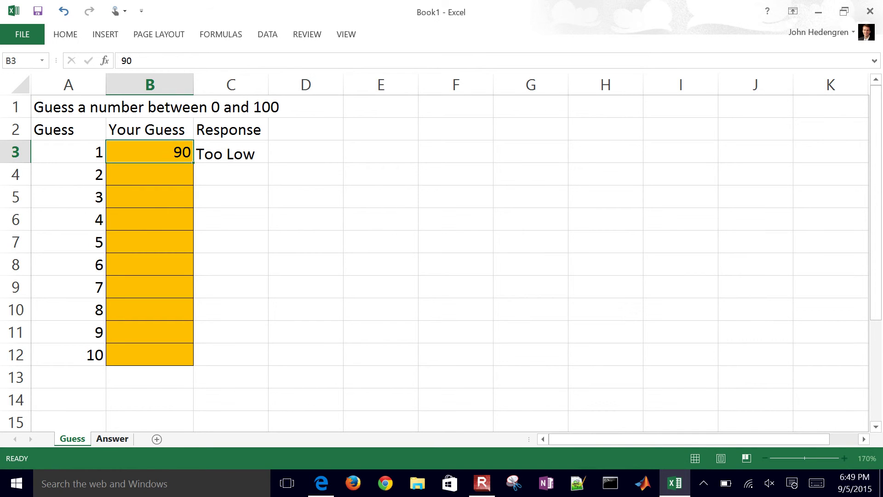
pyautogui.press('Return')
pyautogui.click(149, 151)
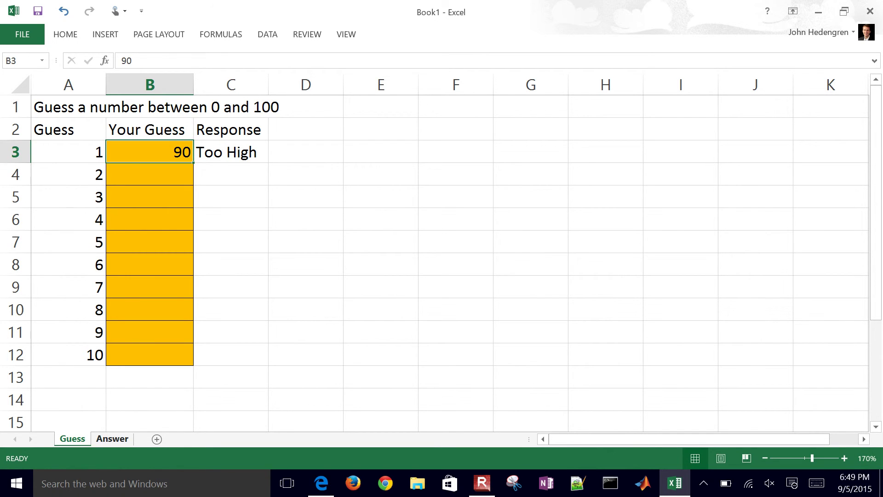
pyautogui.write('76')
pyautogui.press('Return')
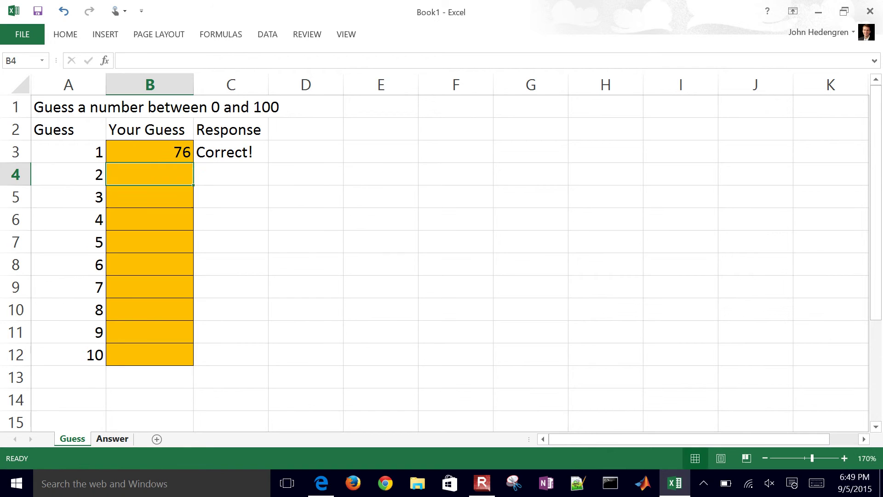
pyautogui.click(149, 152)
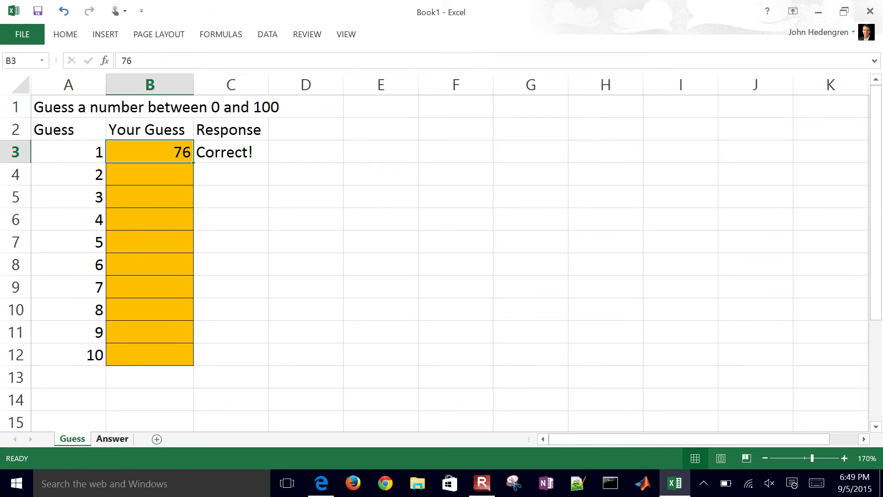
# Change both Answer!A2 references in C3's formula to absolute Answer!$A$2
pyautogui.click(231, 152)
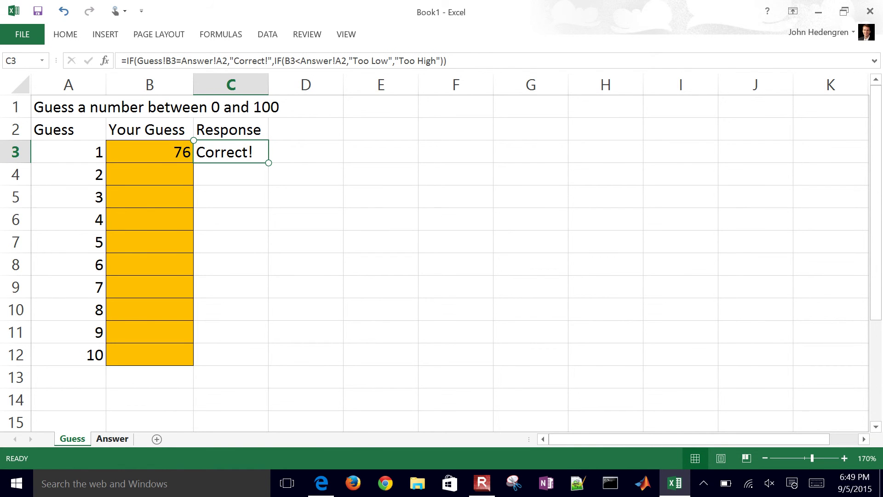
pyautogui.press('F2')
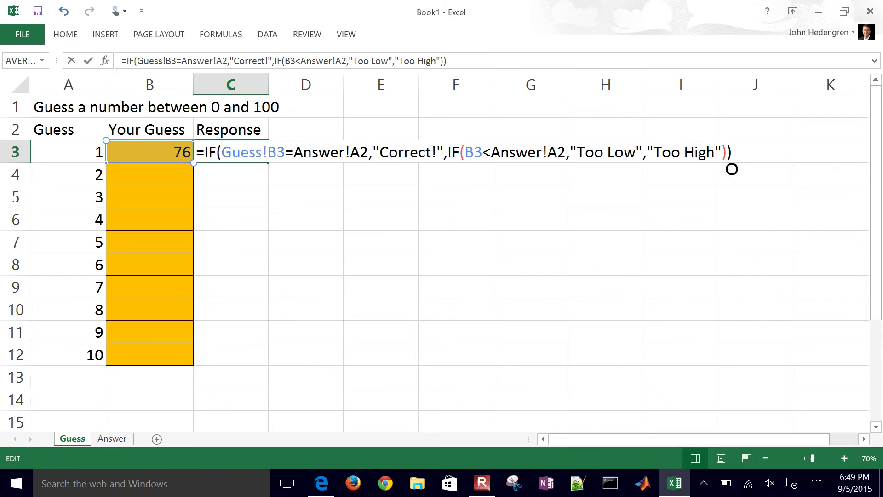
pyautogui.click(369, 152)
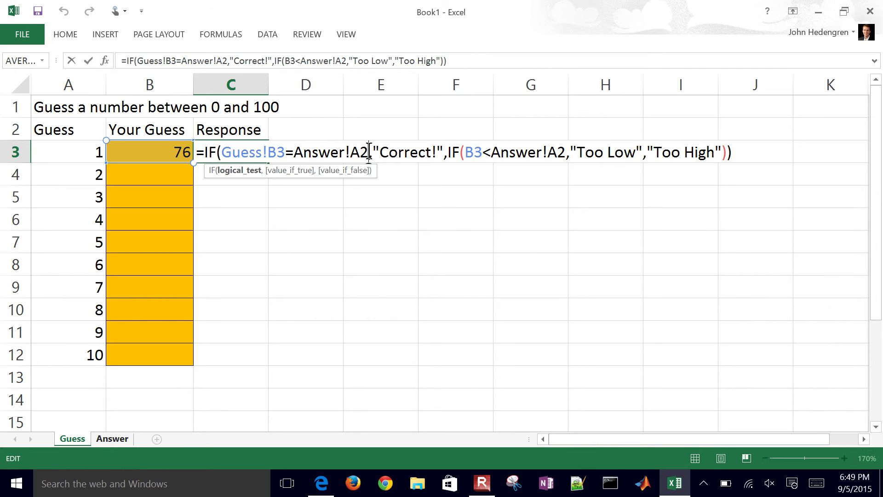
pyautogui.press('F4')
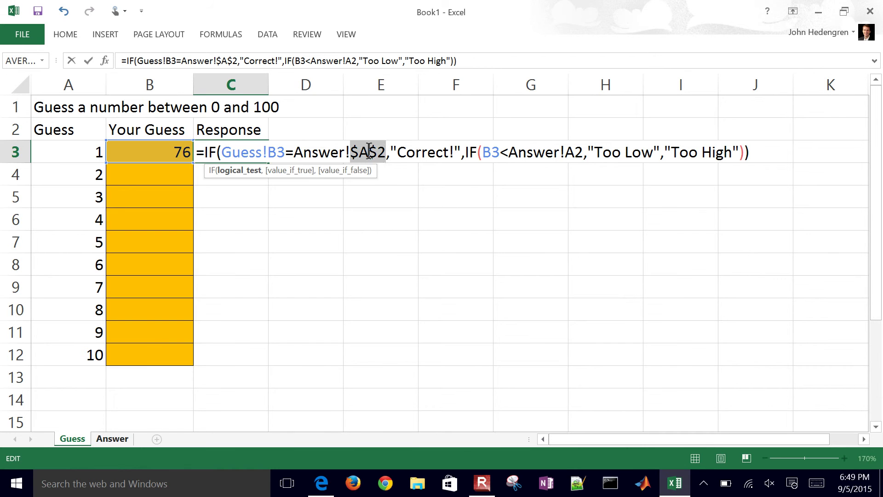
pyautogui.click(586, 152)
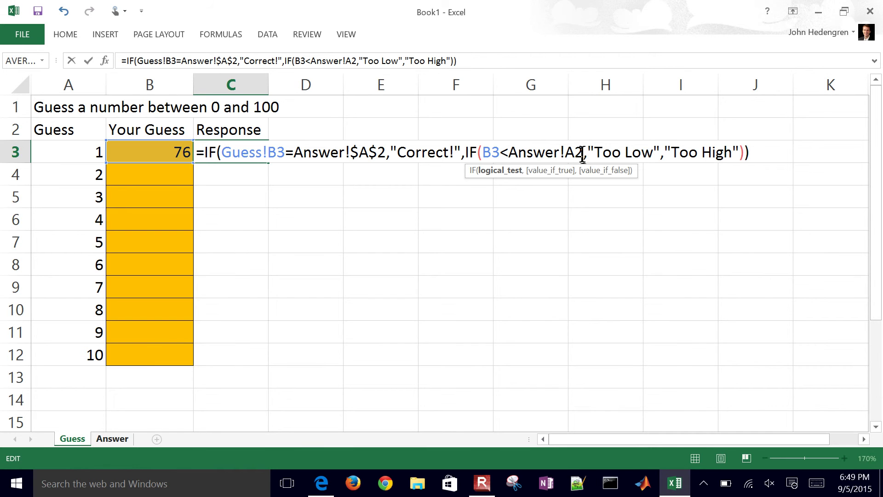
pyautogui.press('F4')
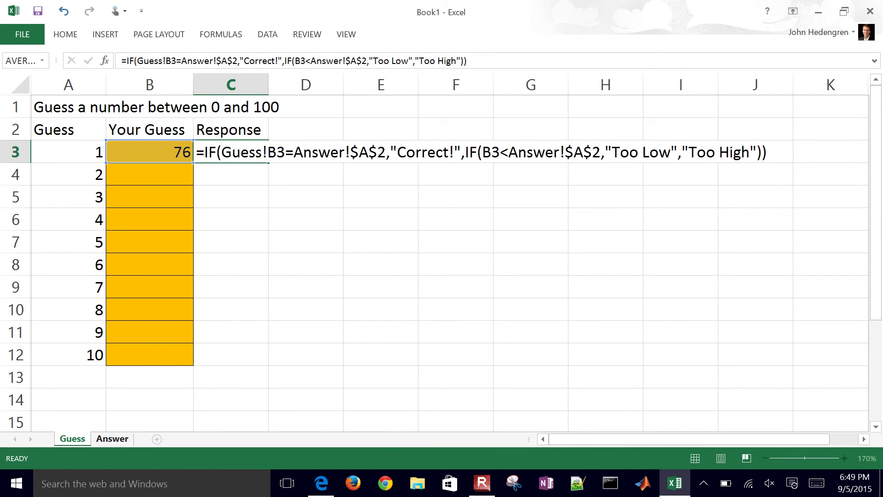
pyautogui.press('Return')
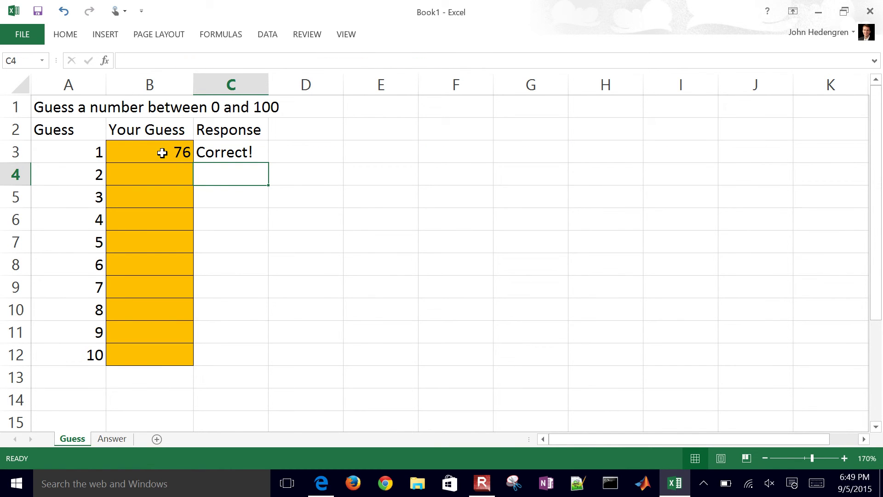
# Enter guesses 50 in B3 and 80 in B4
pyautogui.click(162, 152)
pyautogui.write('50')
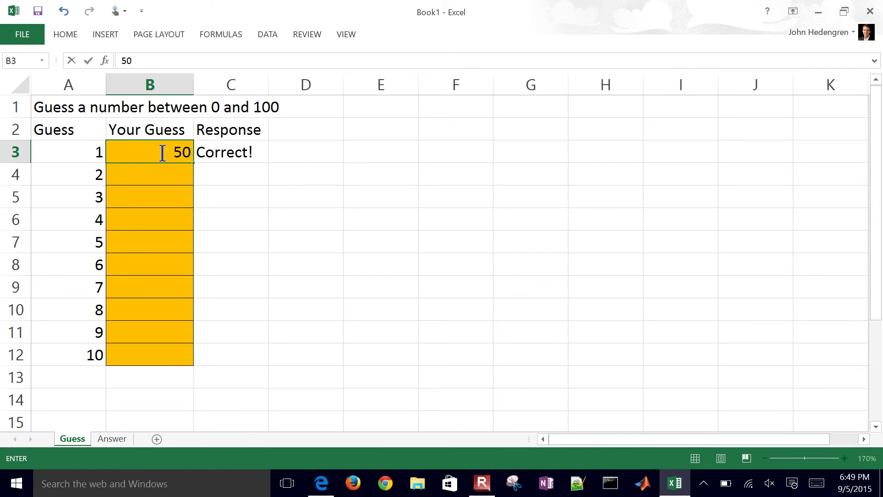
pyautogui.press('Return')
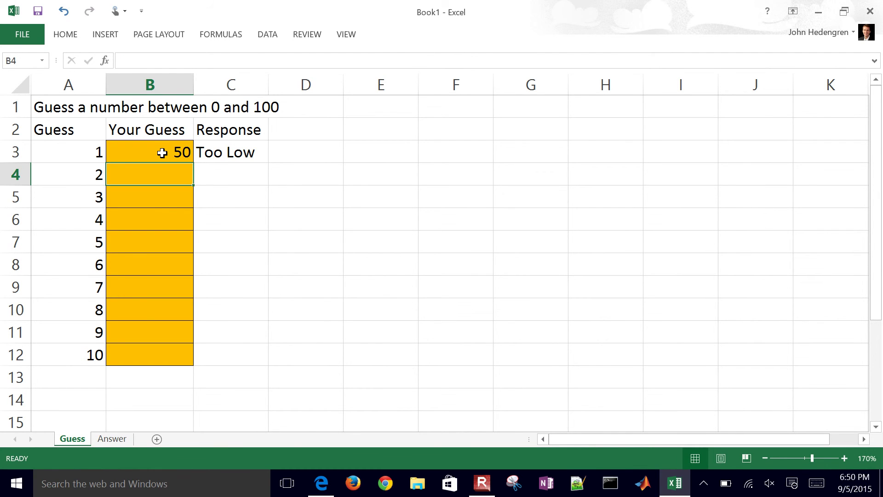
pyautogui.write('80')
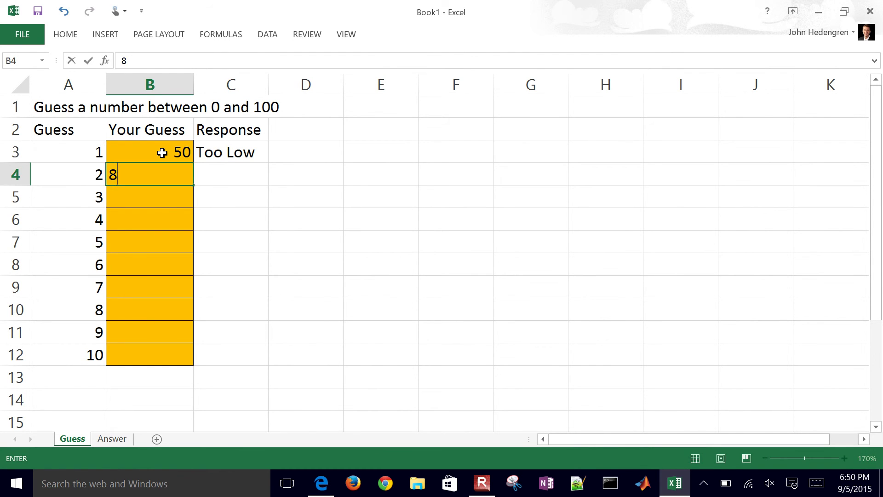
pyautogui.press('Right')
pyautogui.press('Right')
pyautogui.press('Down')
pyautogui.press('Down')
pyautogui.press('Down')
pyautogui.press('Down')
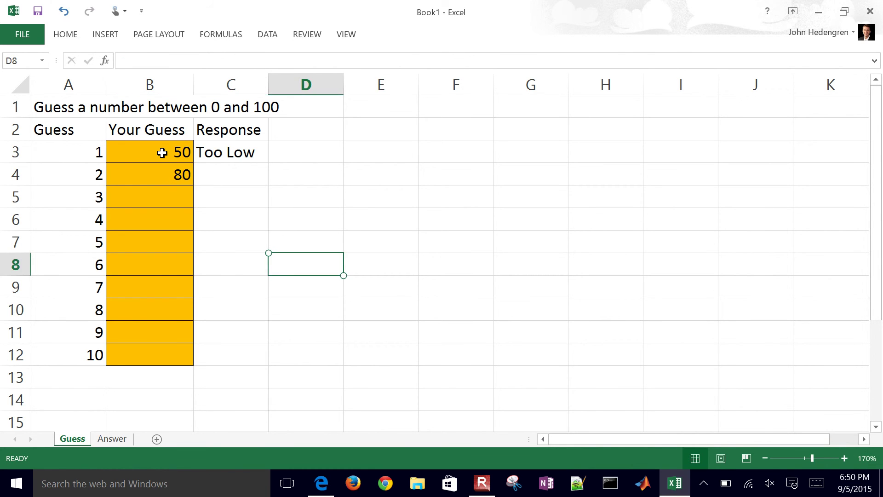
pyautogui.press('Left')
pyautogui.press('Up')
pyautogui.press('Up')
pyautogui.press('Up')
pyautogui.press('Up')
pyautogui.press('Up')
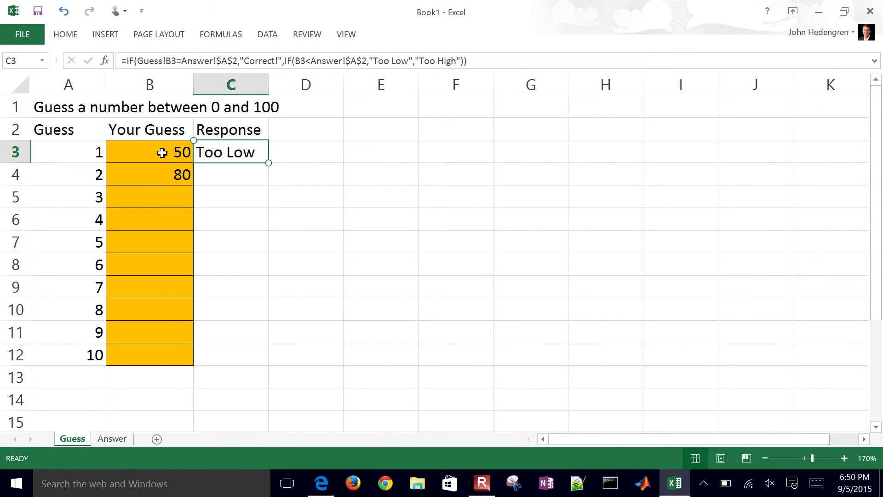
# Fill the C3 response formula down through C12 and check the copy in C5
pyautogui.click(253, 194)
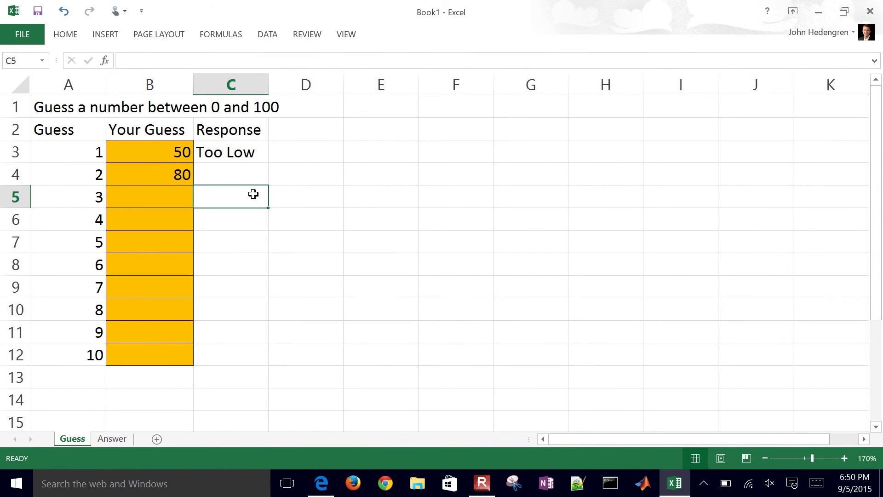
pyautogui.click(240, 153)
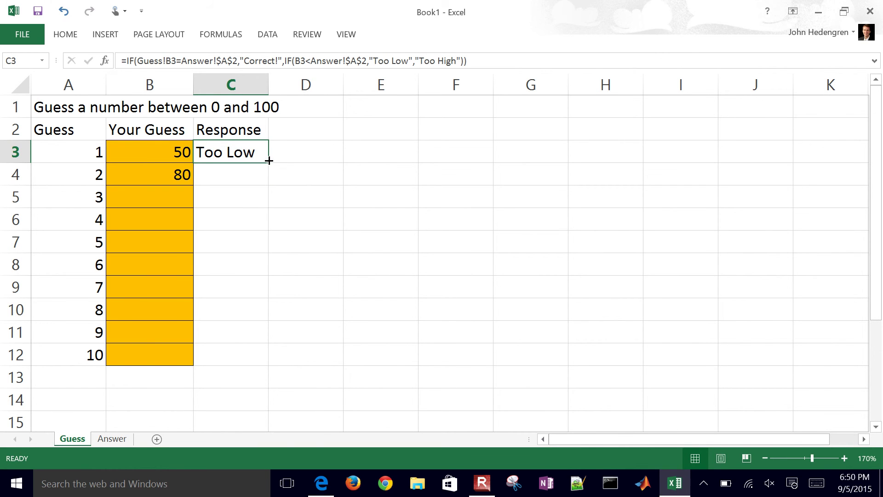
pyautogui.moveTo(270, 161); pyautogui.dragTo(250, 361)
pyautogui.click(316, 270)
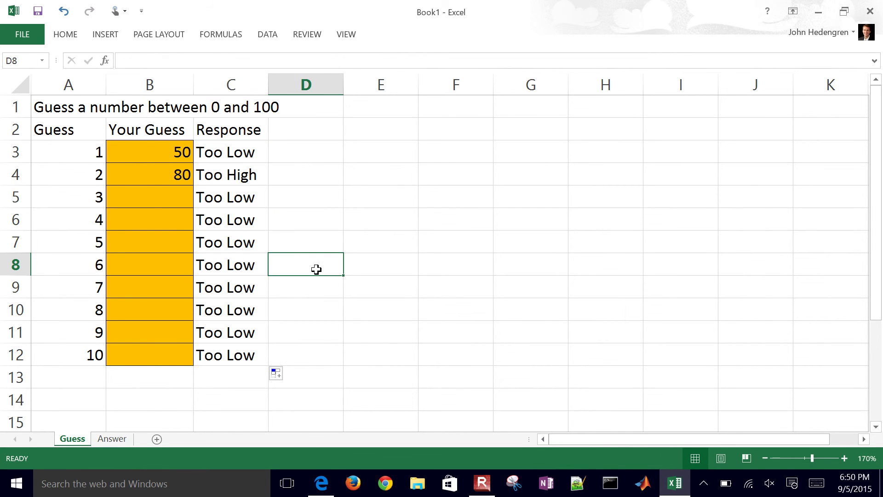
pyautogui.click(247, 198)
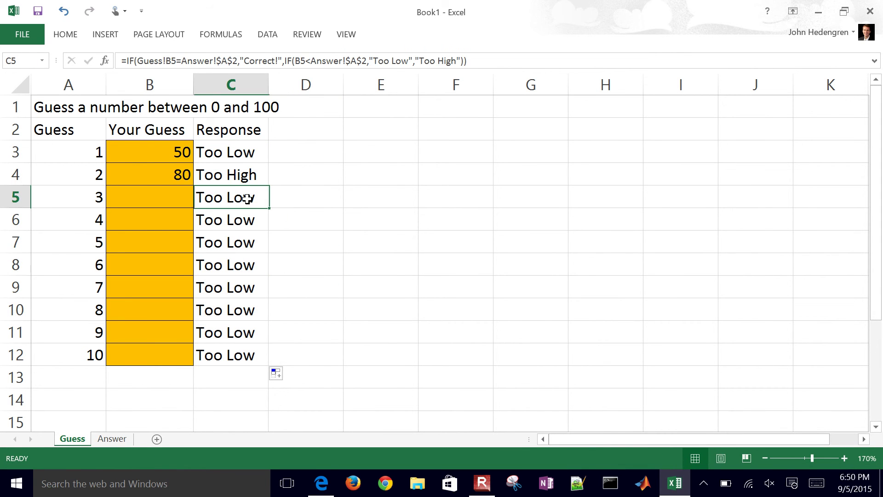
pyautogui.click(175, 199)
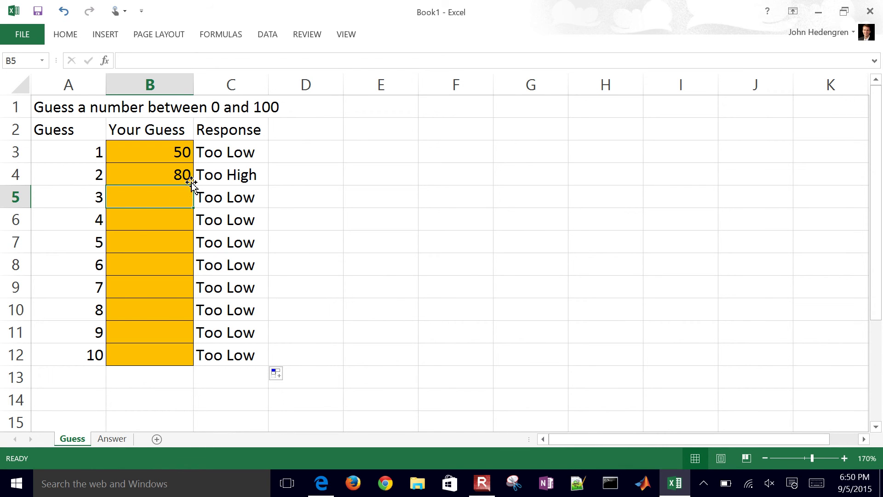
# Wrap C3's formula in IF(B3<>"",…,"") so an empty guess shows a blank reply
pyautogui.doubleClick(234, 153)
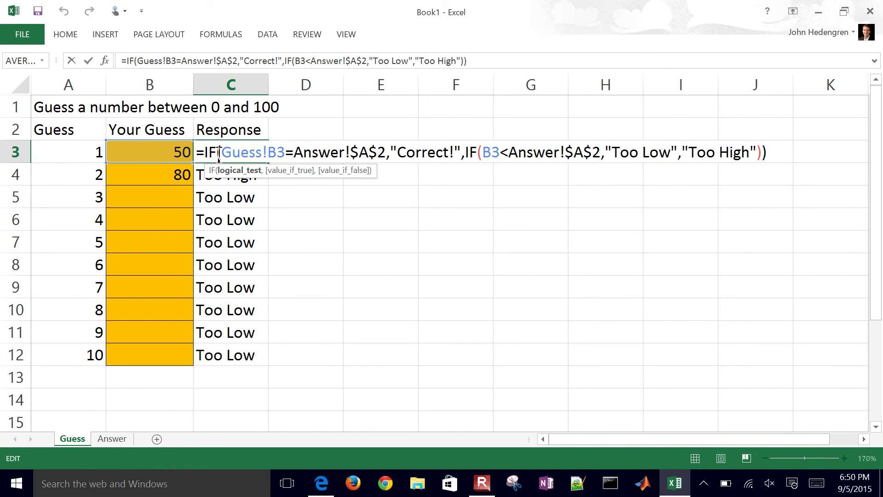
pyautogui.click(204, 152)
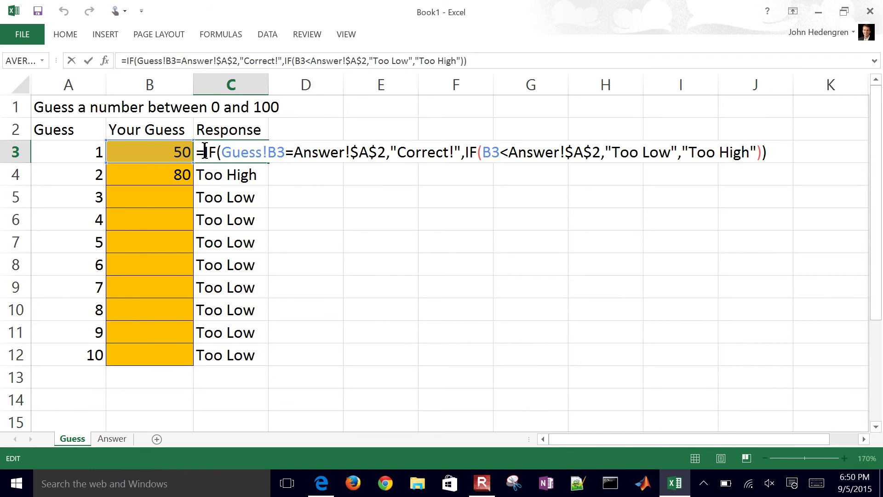
pyautogui.write('if')
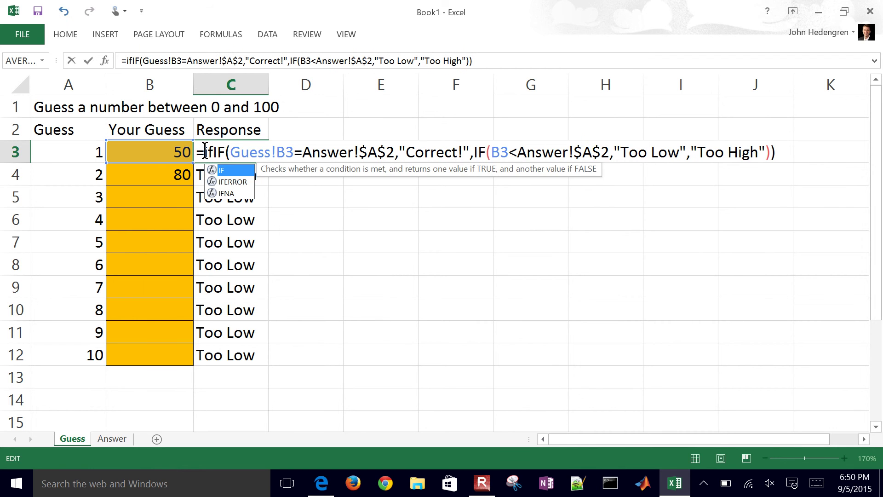
pyautogui.write('(')
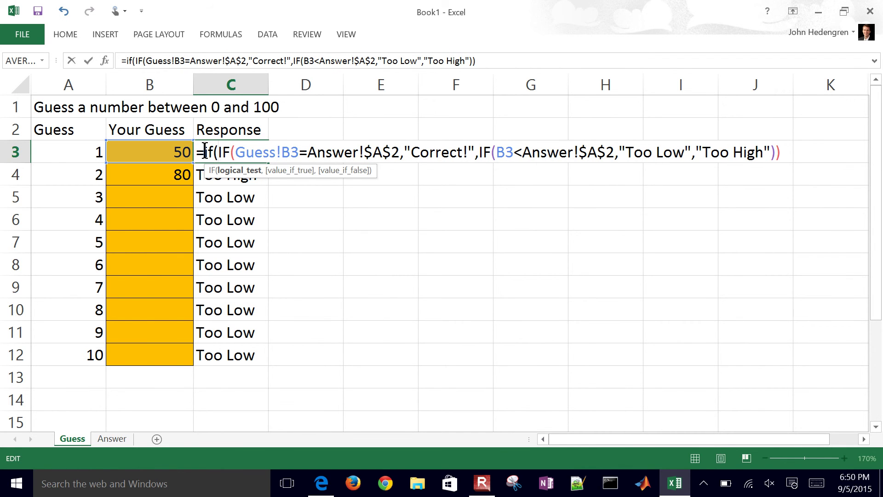
pyautogui.press('F2')
pyautogui.press('Left')
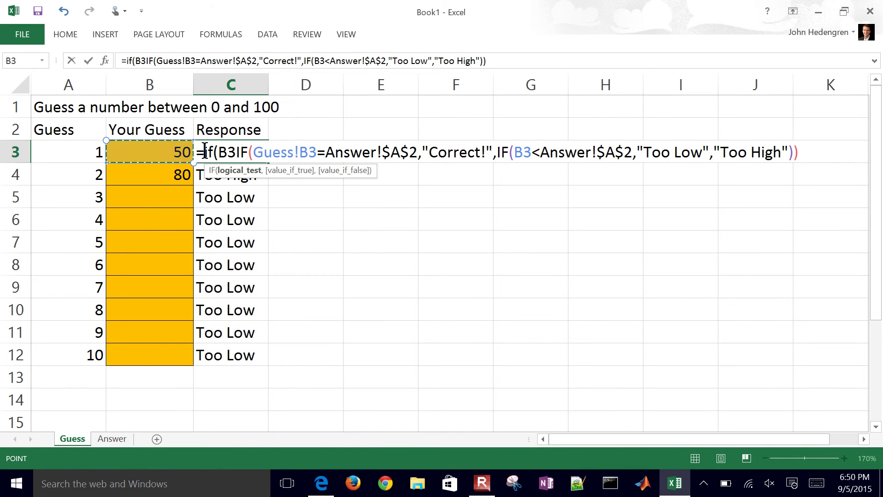
pyautogui.write('<>')
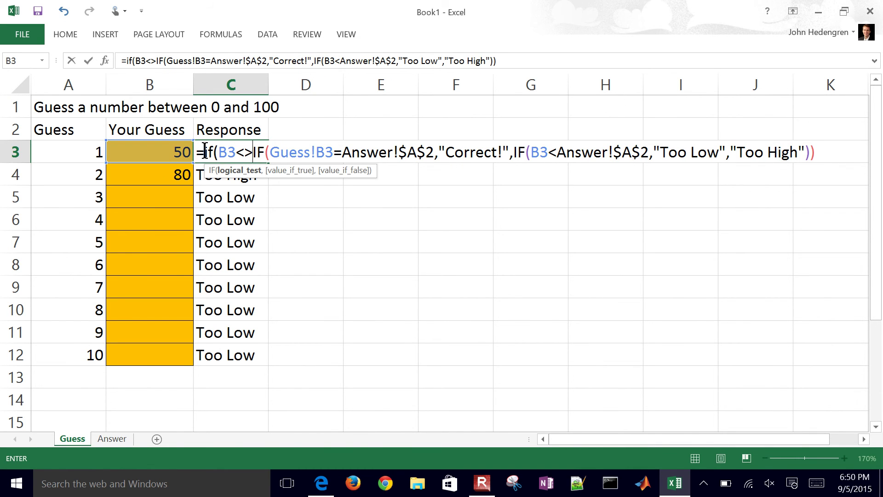
pyautogui.write('"",')
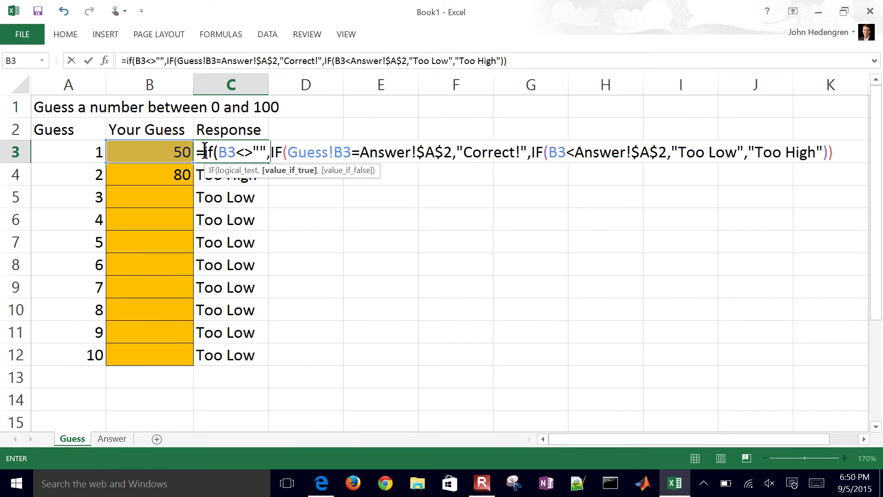
pyautogui.click(843, 153)
pyautogui.write(',')
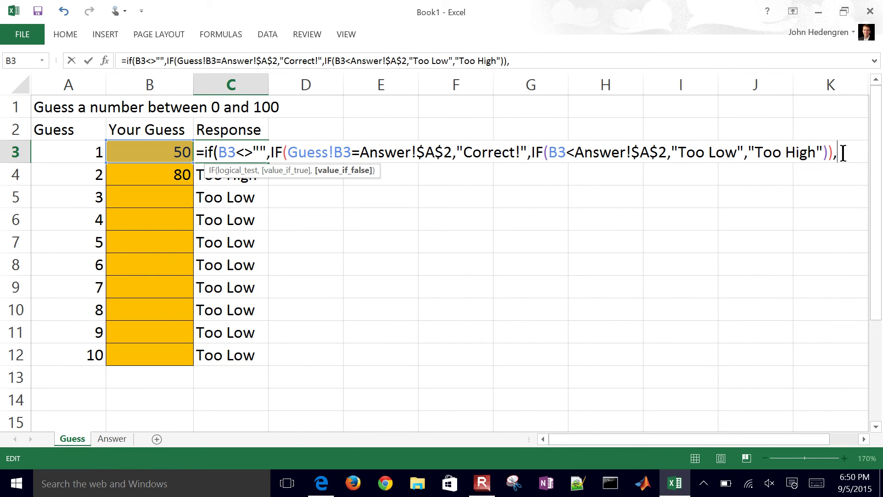
pyautogui.write(')')
pyautogui.press('Return')
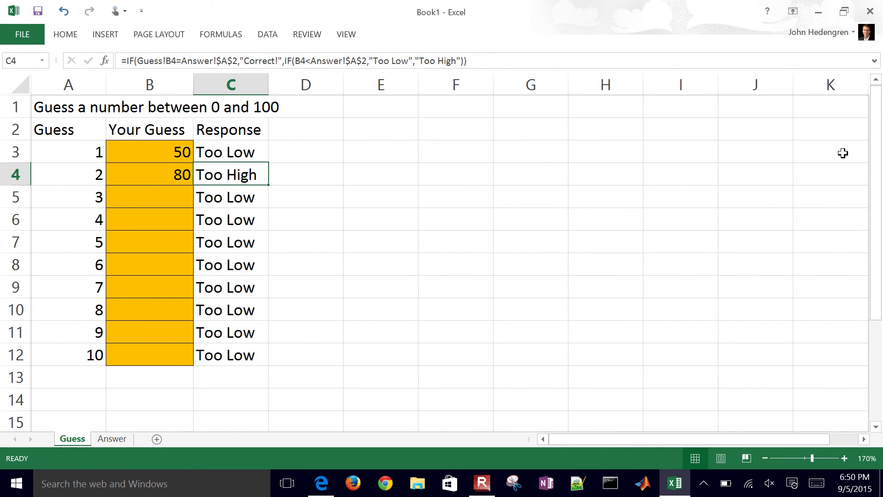
pyautogui.press('Up')
pyautogui.press('Up')
pyautogui.press('Down')
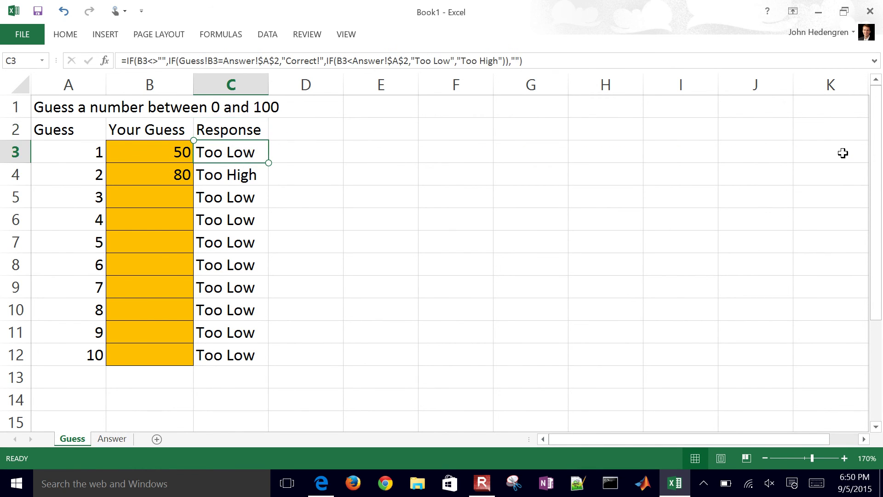
# Copy the updated C3 response formula down to row 12
pyautogui.click(298, 147)
pyautogui.click(239, 146)
pyautogui.doubleClick(269, 163)
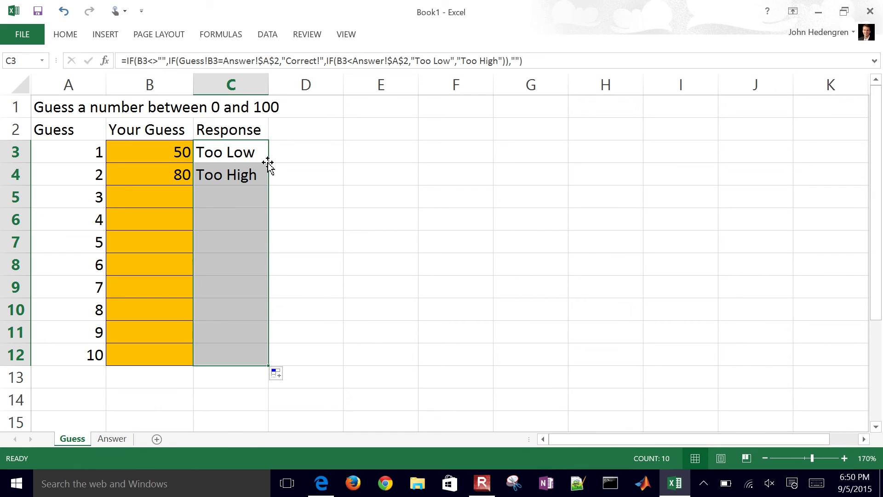
# Enter guesses 78 in B5 and 76 in B6
pyautogui.click(176, 201)
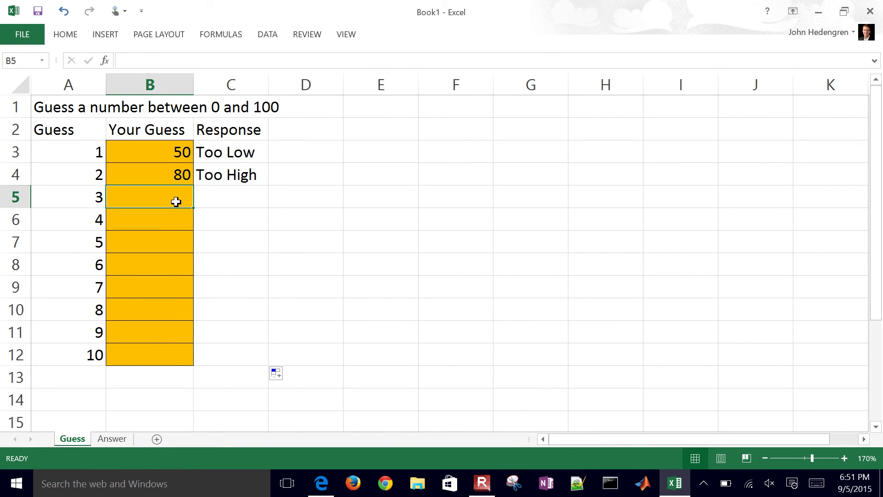
pyautogui.write('78')
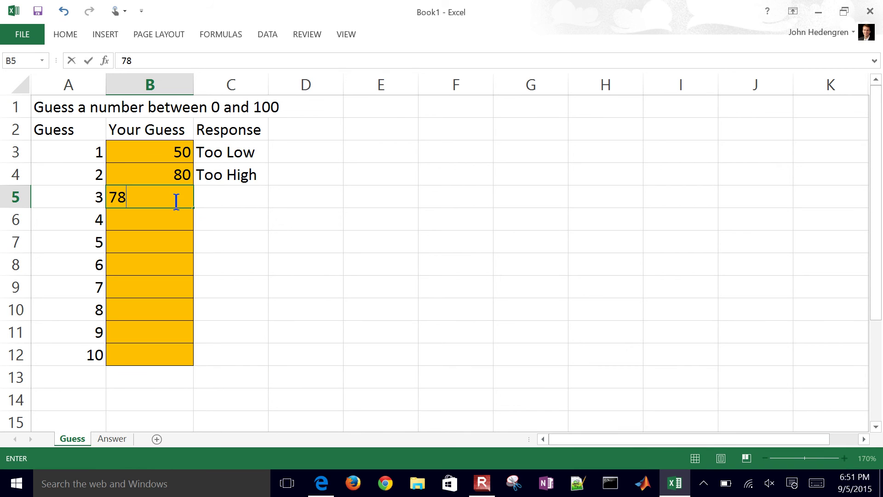
pyautogui.press('Return')
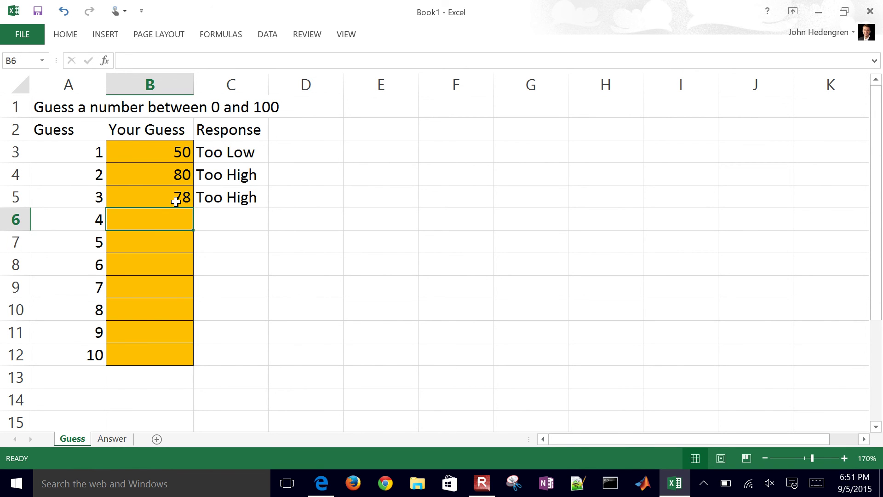
pyautogui.write('76')
pyautogui.press('Return')
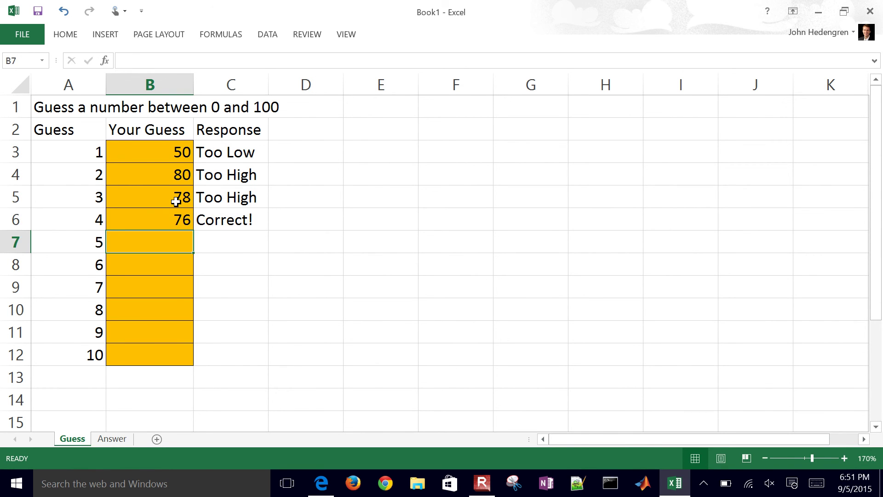
pyautogui.click(316, 251)
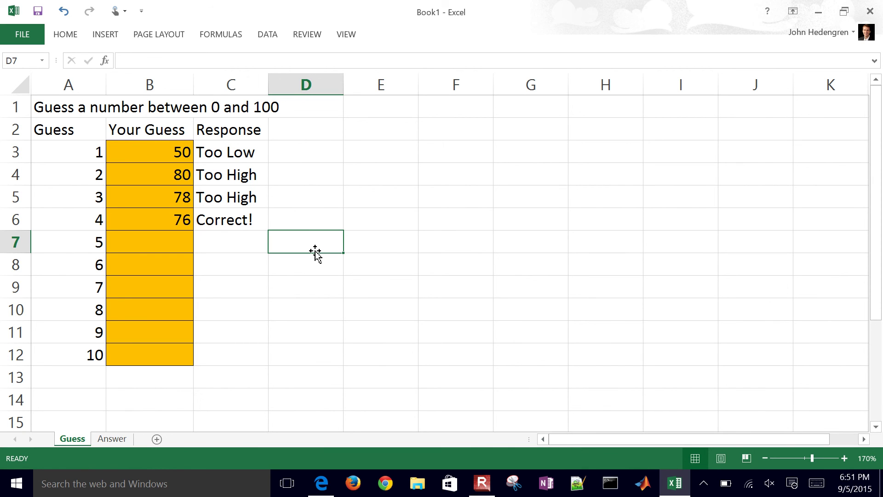
# Enter TRUE in E4 and FALSE in E5, correcting a typo
pyautogui.click(381, 173)
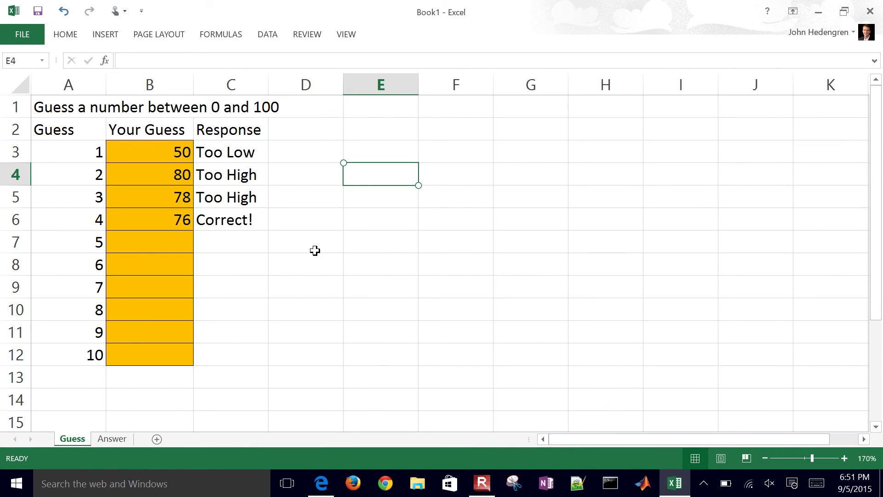
pyautogui.write('TRUE')
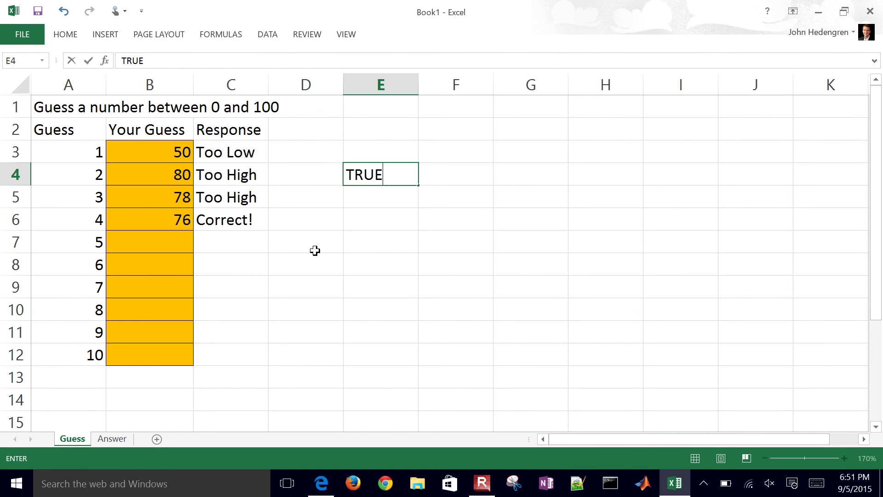
pyautogui.press('Return')
pyautogui.write('FLASE')
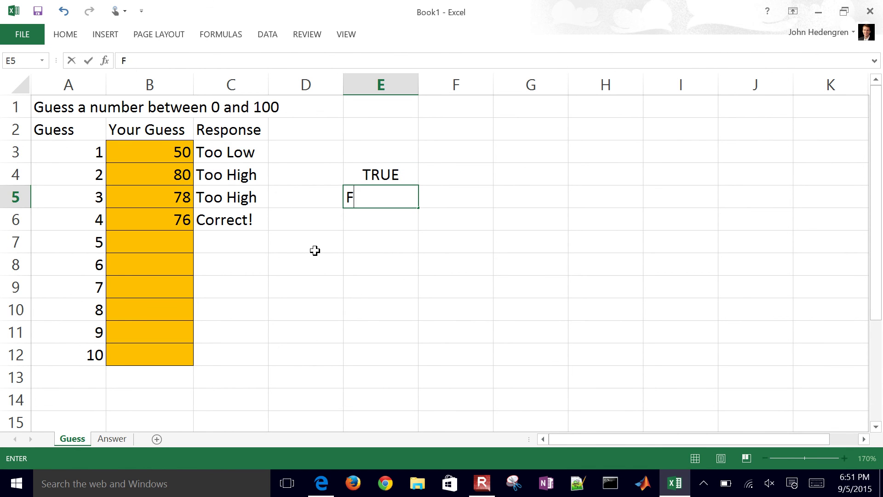
pyautogui.press('BackSpace')
pyautogui.press('BackSpace')
pyautogui.press('BackSpace')
pyautogui.press('BackSpace')
pyautogui.write('alse')
pyautogui.press('Return')
pyautogui.press('Up')
pyautogui.press('Up')
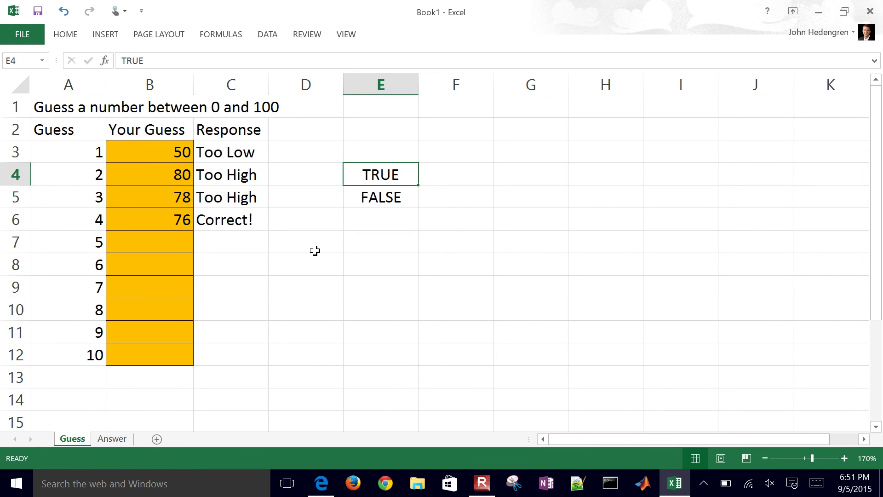
pyautogui.press('Down')
pyautogui.press('Up')
pyautogui.press('Down')
pyautogui.press('Up')
pyautogui.press('Right')
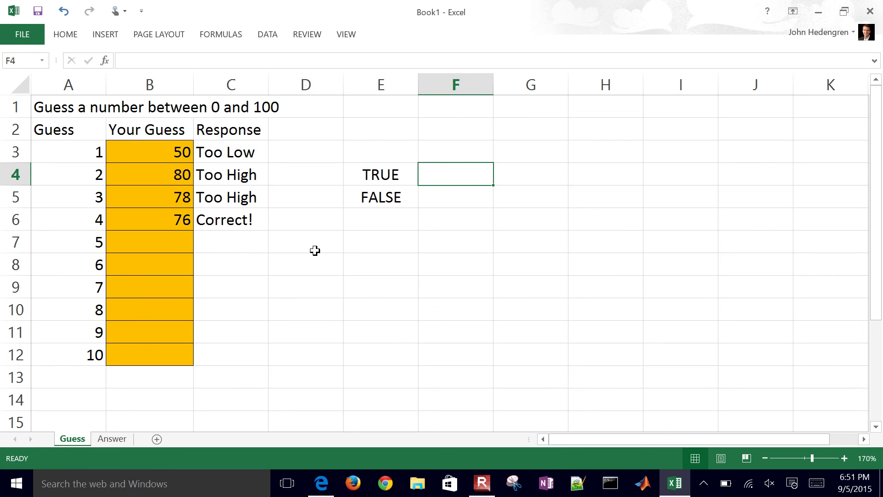
pyautogui.press('Right')
# Enter =AND(E4,E5) in G4, which returns FALSE
pyautogui.write('=AND')
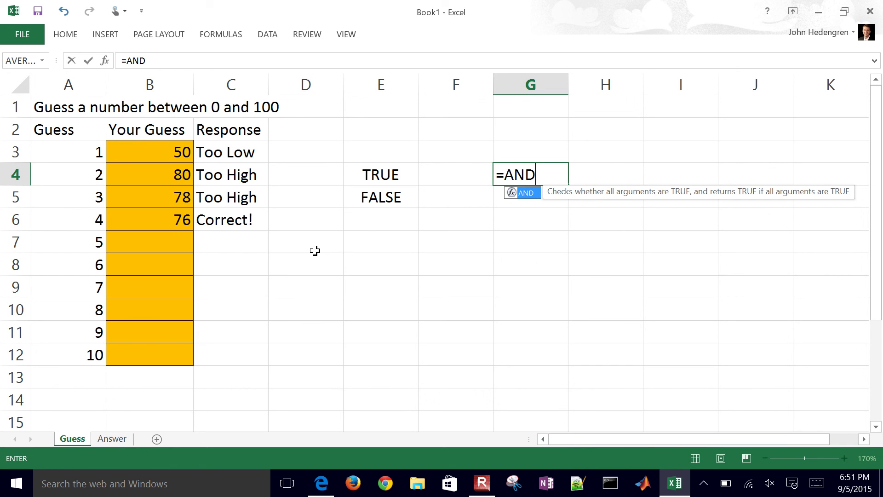
pyautogui.write('(')
pyautogui.press('Left')
pyautogui.press('Left')
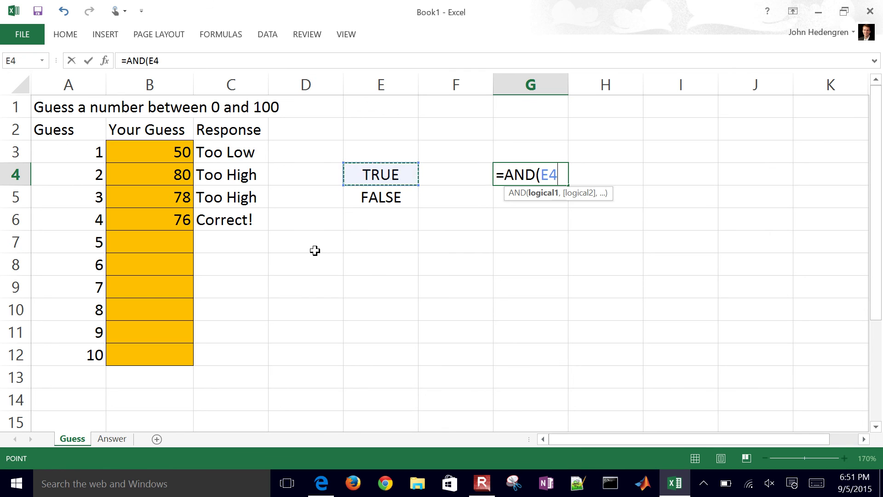
pyautogui.write(',')
pyautogui.press('Left')
pyautogui.press('Left')
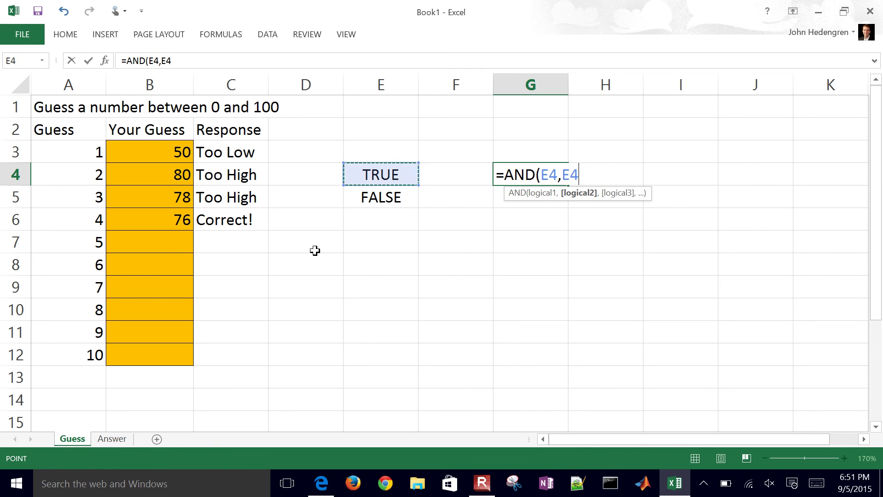
pyautogui.press('Down')
pyautogui.write(')')
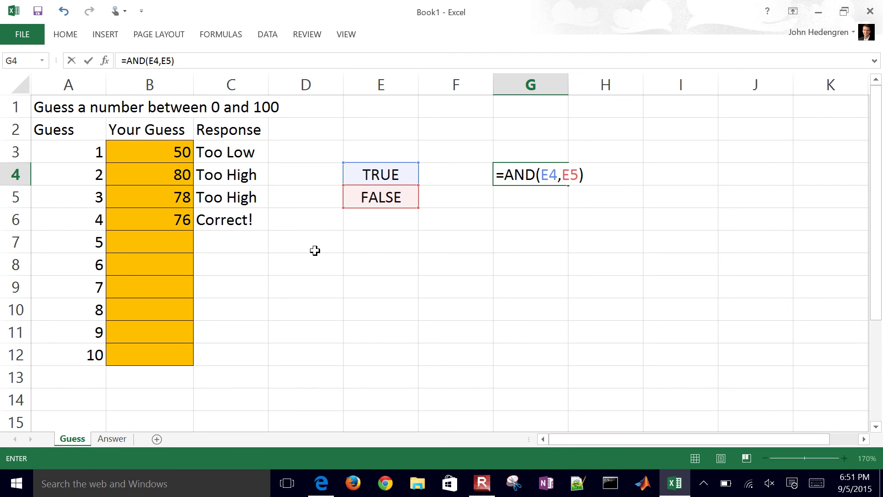
pyautogui.press('Return')
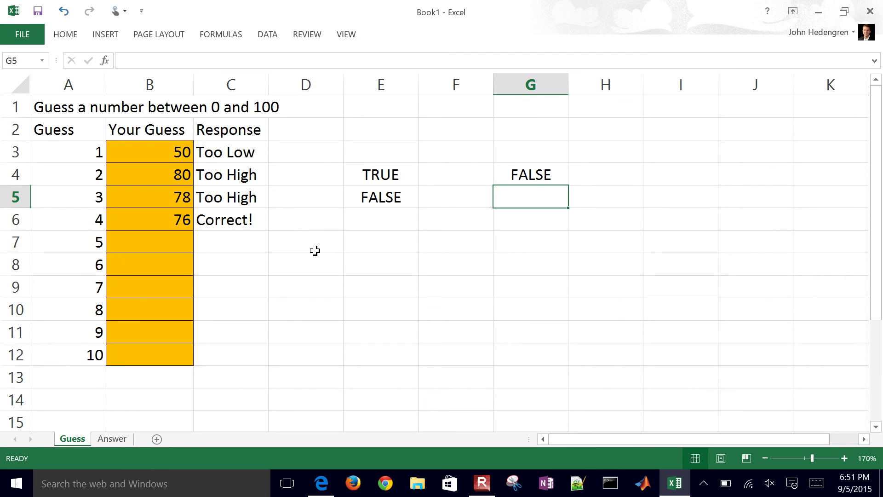
# Enter =OR(E4,E5) in G5, which returns TRUE
pyautogui.write('=')
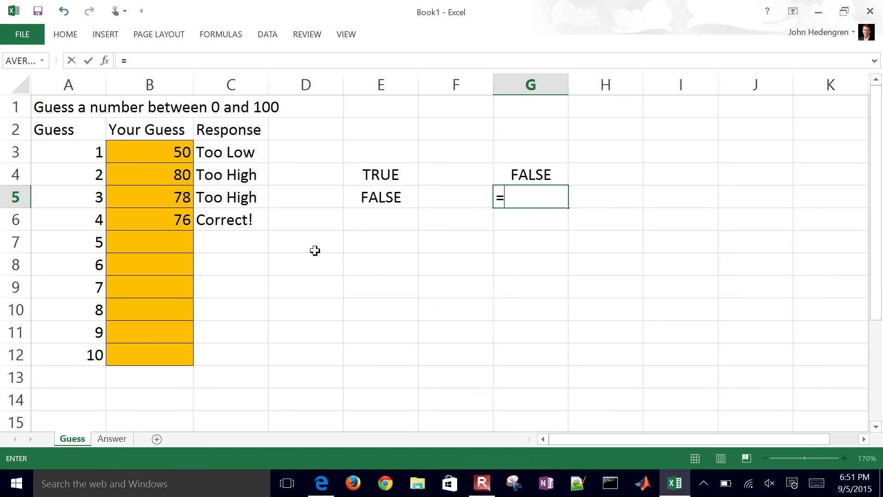
pyautogui.write('OR(')
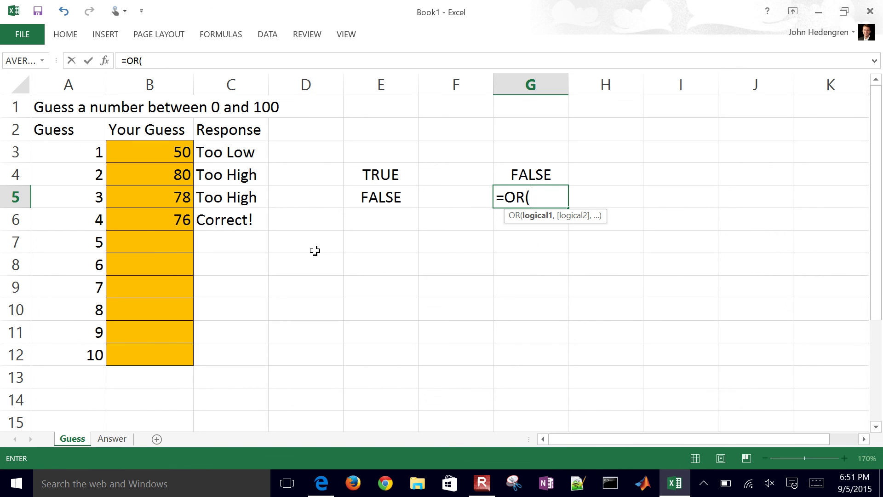
pyautogui.press('Left')
pyautogui.press('Left')
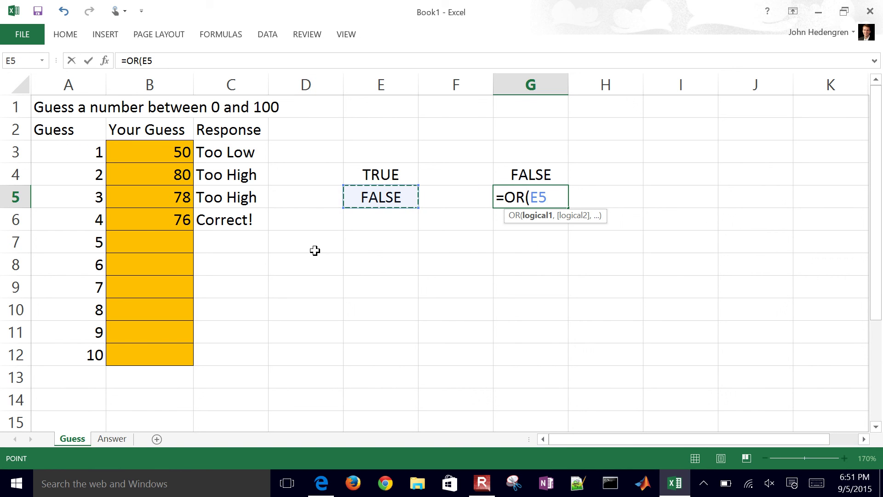
pyautogui.press('Up')
pyautogui.write(',')
pyautogui.press('Left')
pyautogui.press('Left')
pyautogui.press('Left')
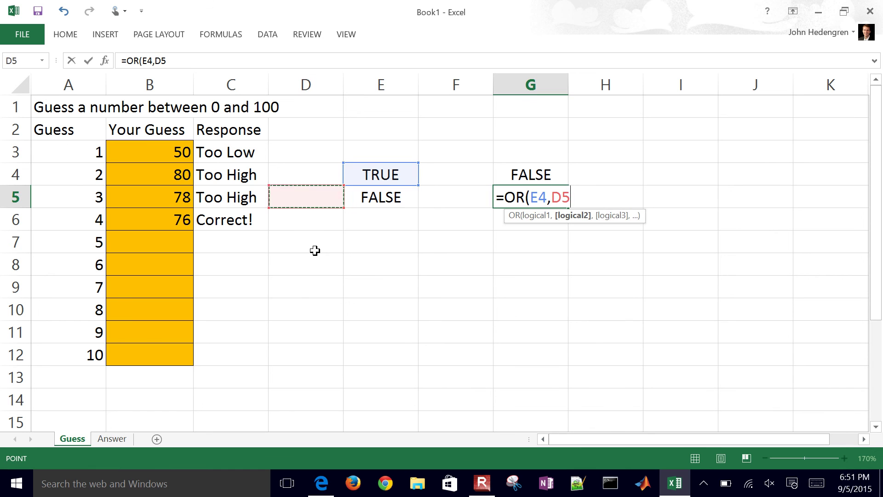
pyautogui.press('Right')
pyautogui.write(')')
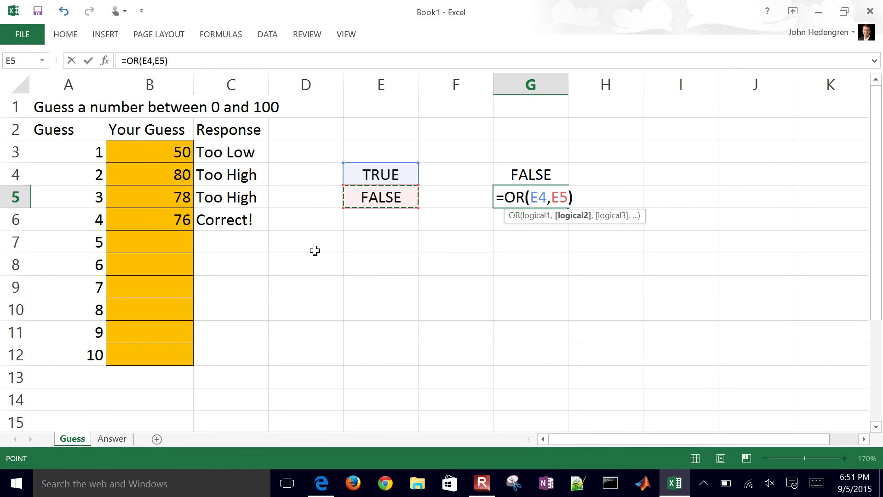
pyautogui.press('Return')
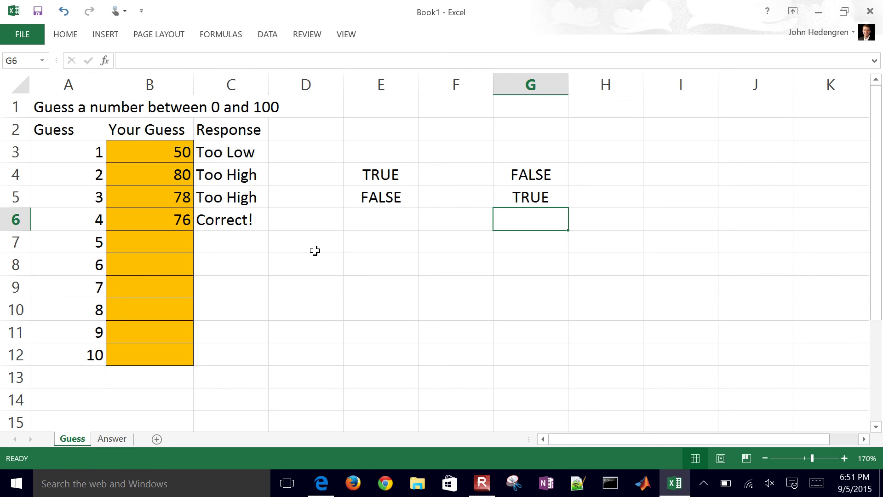
# Enter =NOT(E4) in F4, which returns FALSE
pyautogui.press('Left')
pyautogui.press('Up')
pyautogui.press('Up')
pyautogui.write('=')
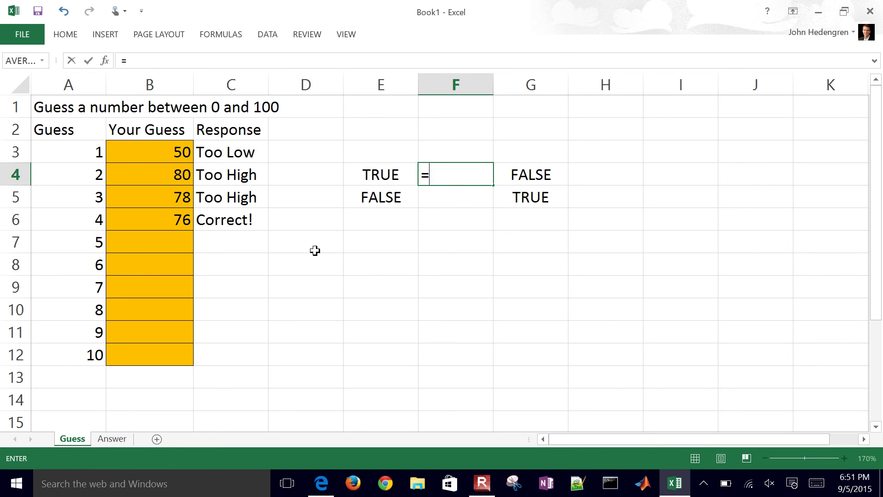
pyautogui.write('NOT(')
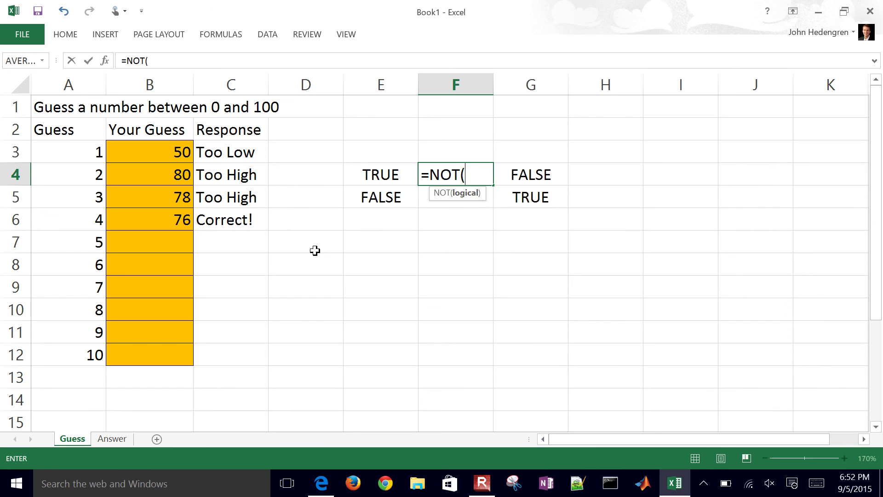
pyautogui.press('Left')
pyautogui.write(')')
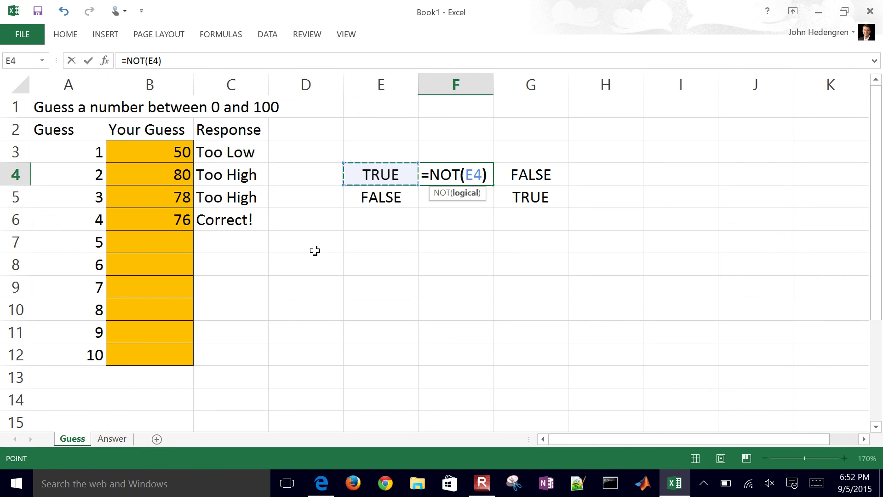
pyautogui.press('Return')
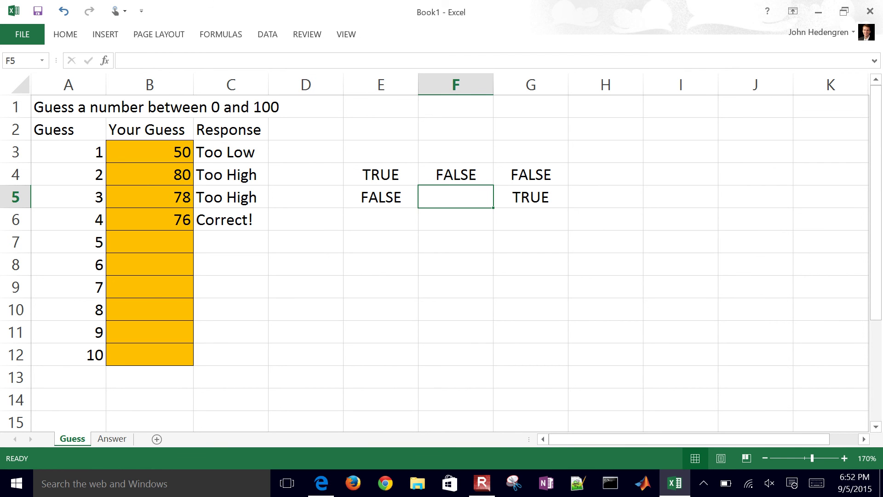
# Review the Excel conditionals tutorial in the browser, then return to the workbook
pyautogui.hotkey('alt', 'Tab')
pyautogui.scroll(2, 380, 257)
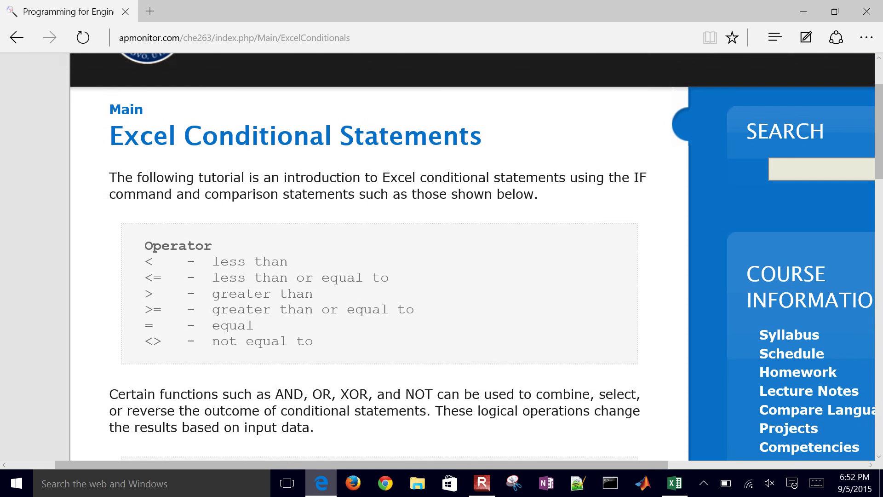
pyautogui.scroll(-3, 380, 257)
pyautogui.scroll(-1, 380, 258)
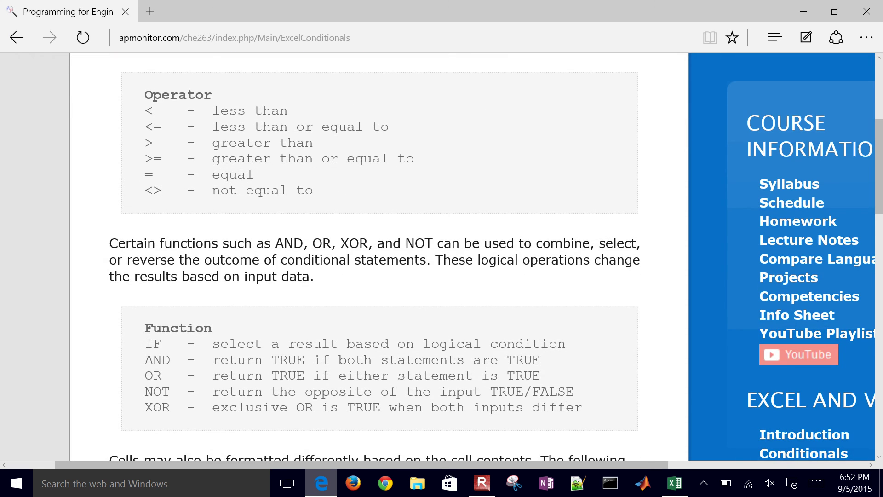
pyautogui.hotkey('alt', 'Tab')
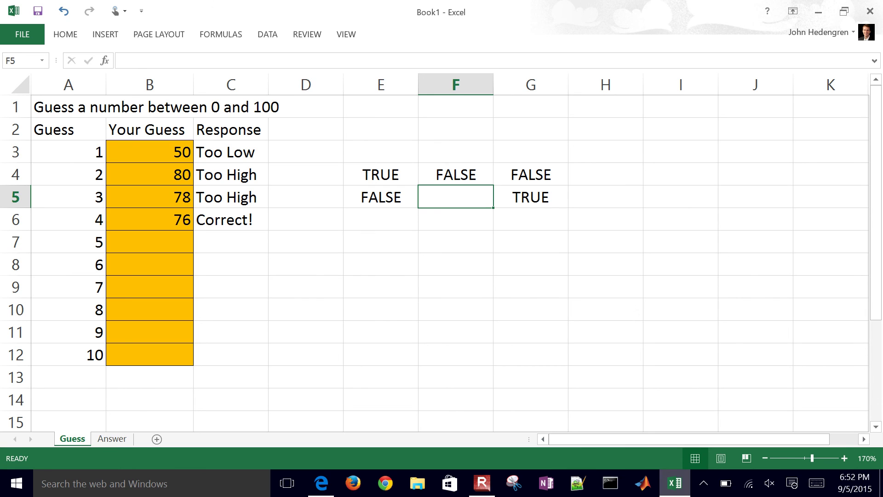